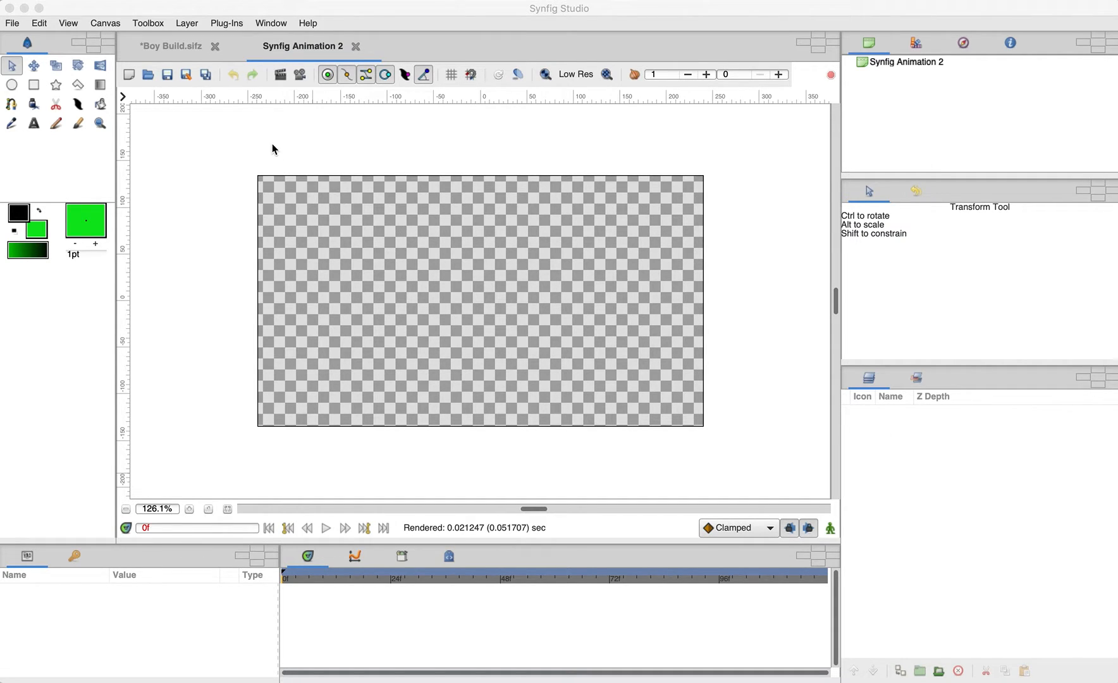
# Import body.png from the Boy Parts folder on the Desktop
pyautogui.click(13, 24)
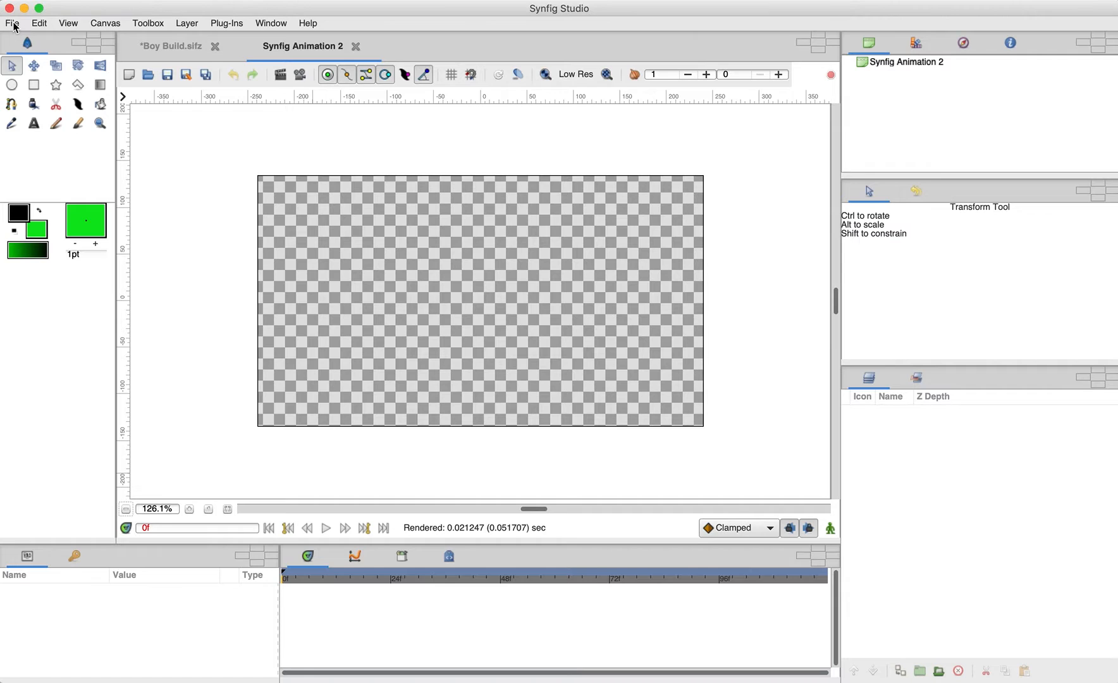
pyautogui.click(12, 24)
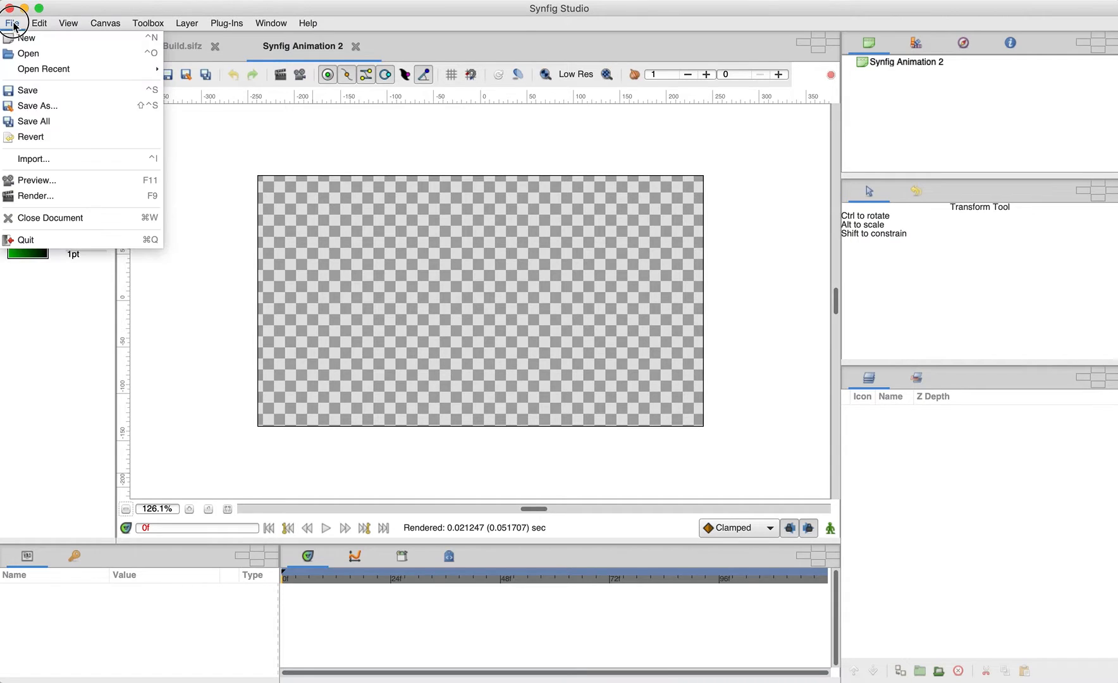
pyautogui.click(45, 159)
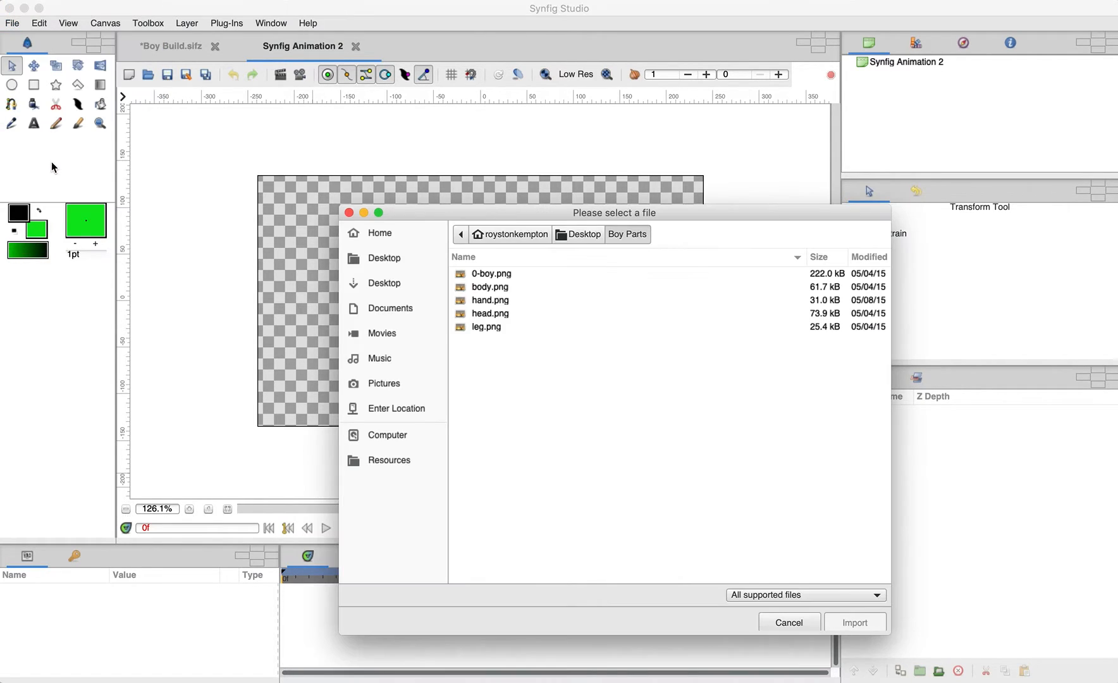
pyautogui.click(389, 284)
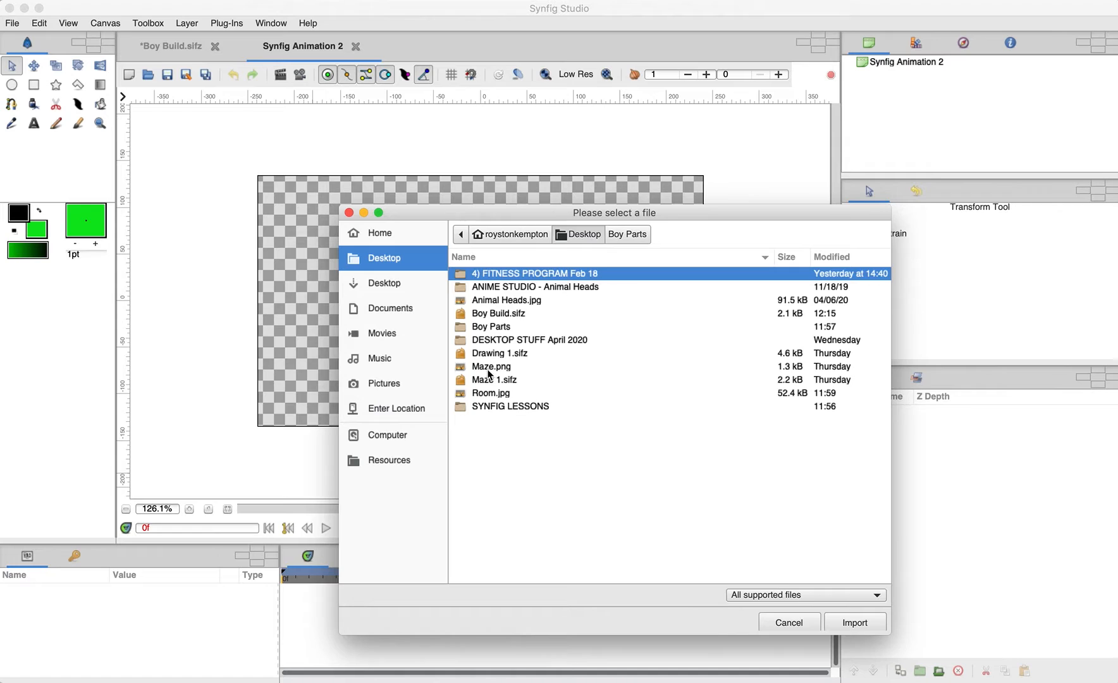
pyautogui.doubleClick(474, 328)
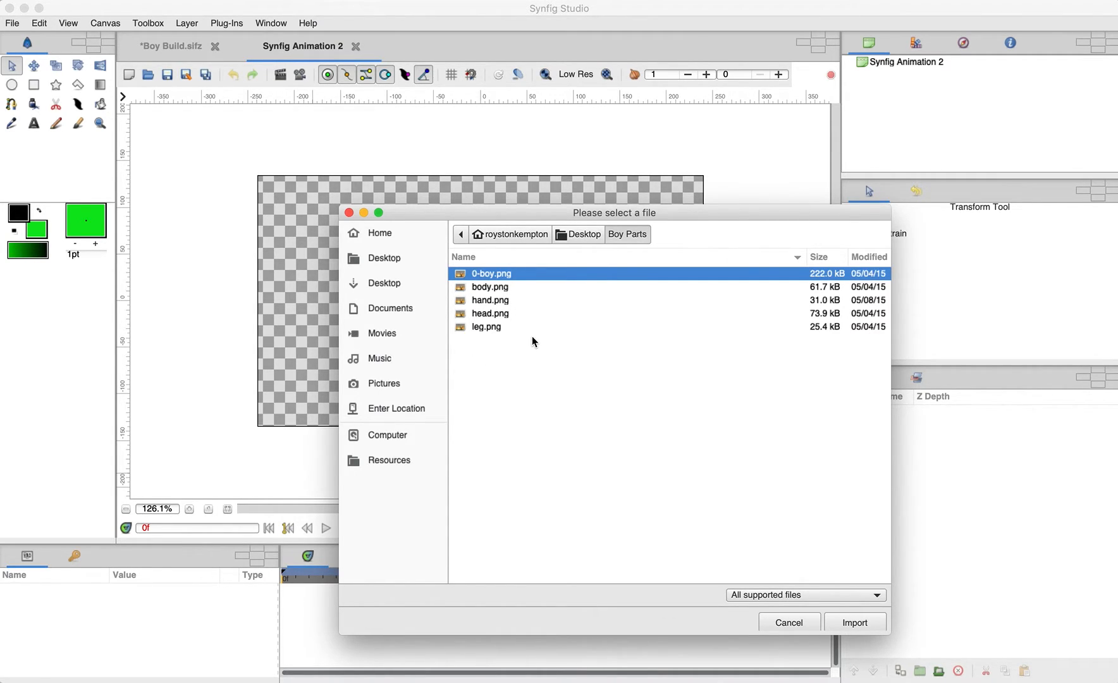
pyautogui.click(482, 288)
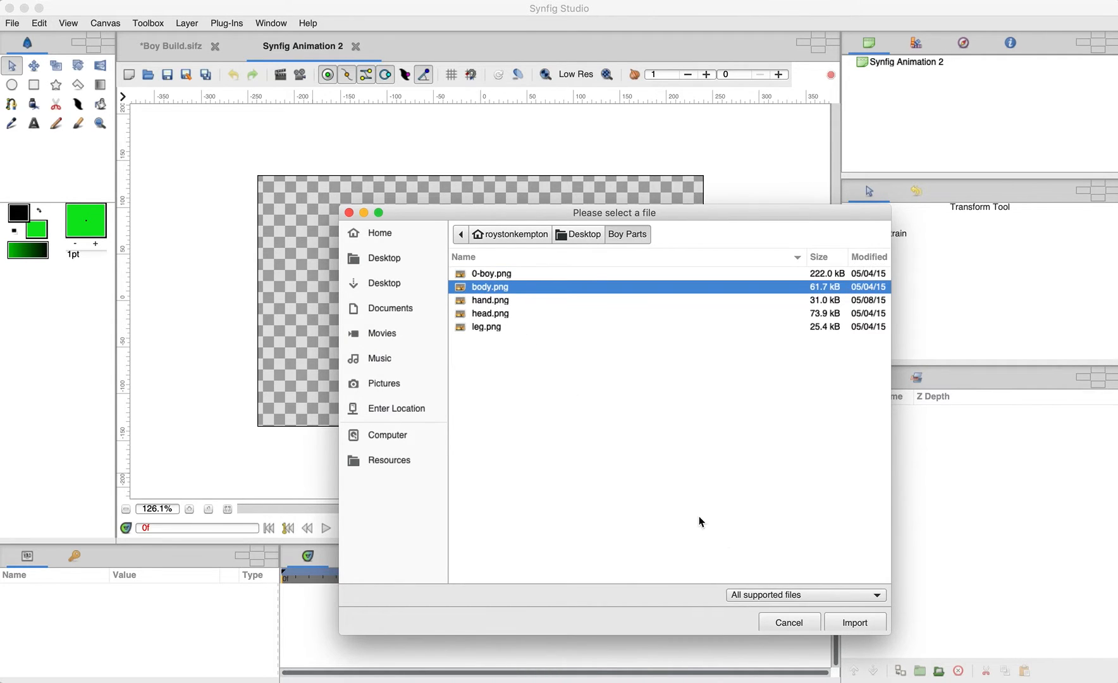
pyautogui.click(844, 619)
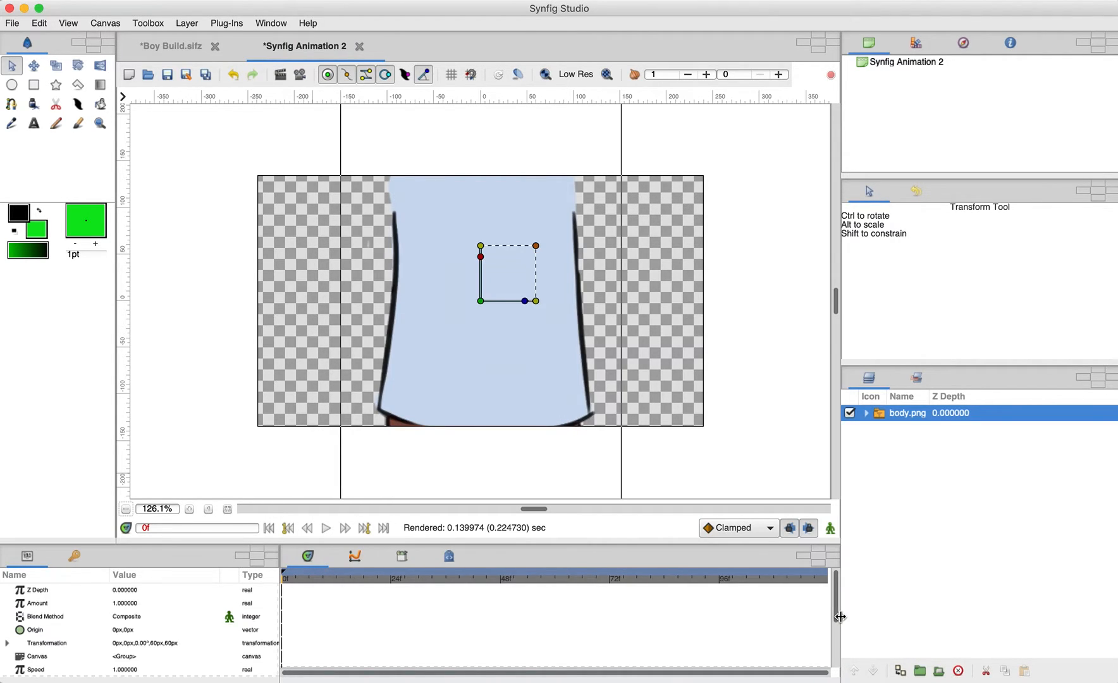
# Scale the body image down proportionally to about 13 px and move it to an offset of about 26 px, 8 px
pyautogui.moveTo(536, 246)
pyautogui.mouseDown()
pyautogui.moveTo(517, 271)
pyautogui.moveTo(532, 246)
pyautogui.moveTo(527, 261)
pyautogui.mouseUp()
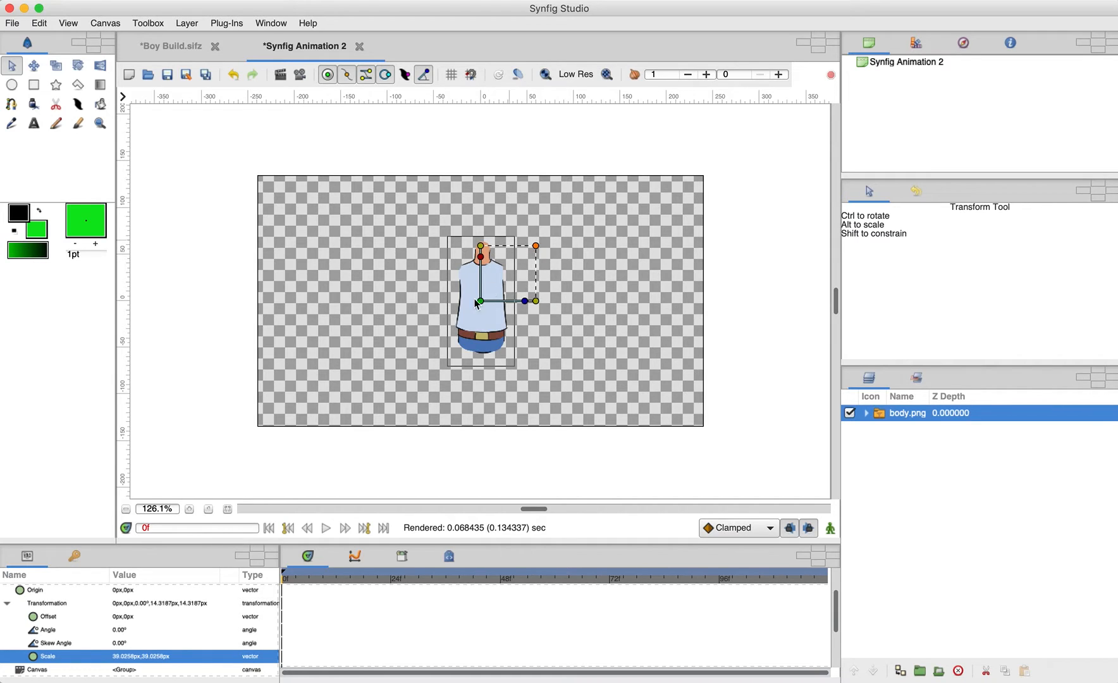
pyautogui.click(69, 24)
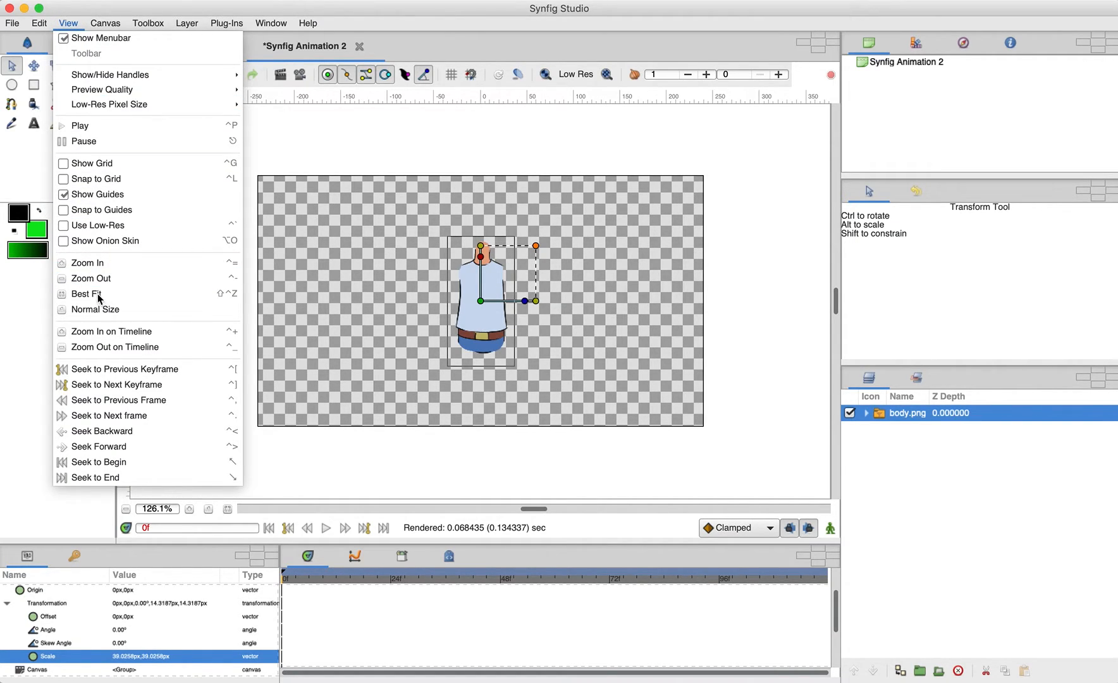
pyautogui.click(95, 294)
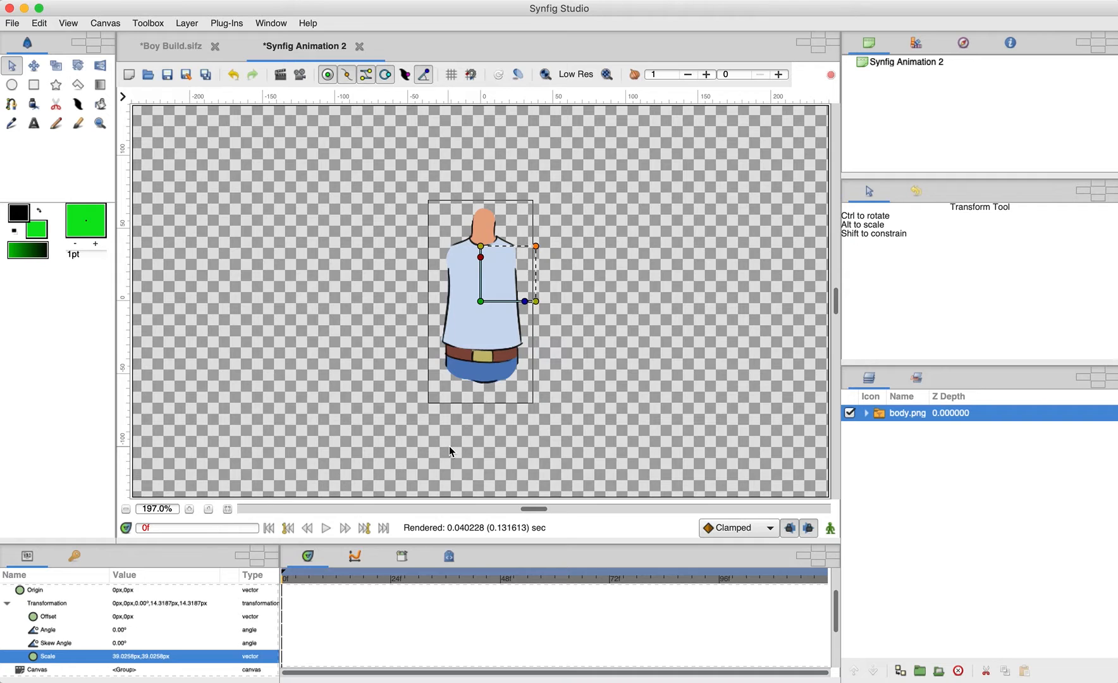
pyautogui.moveTo(535, 247); pyautogui.dragTo(529, 252)
pyautogui.moveTo(481, 301); pyautogui.dragTo(519, 288)
pyautogui.moveTo(586, 226); pyautogui.dragTo(556, 258)
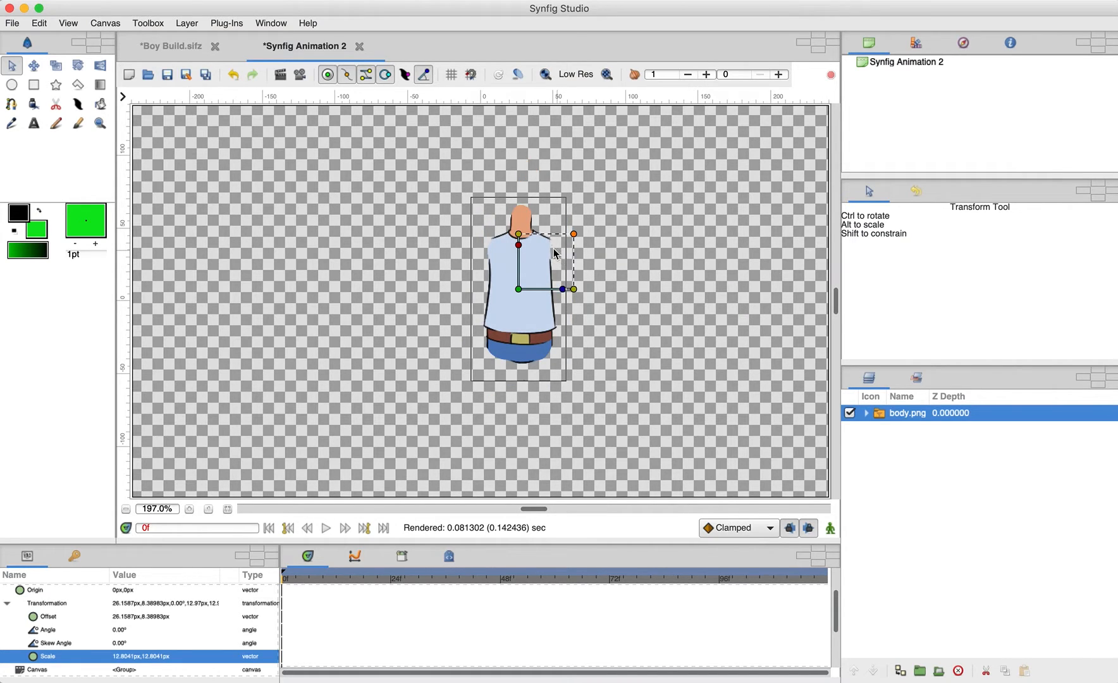
# Try stretching the body image in height only and in width only, undoing each change
pyautogui.moveTo(518, 234)
pyautogui.mouseDown()
pyautogui.moveTo(518, 201)
pyautogui.moveTo(518, 210)
pyautogui.mouseUp()
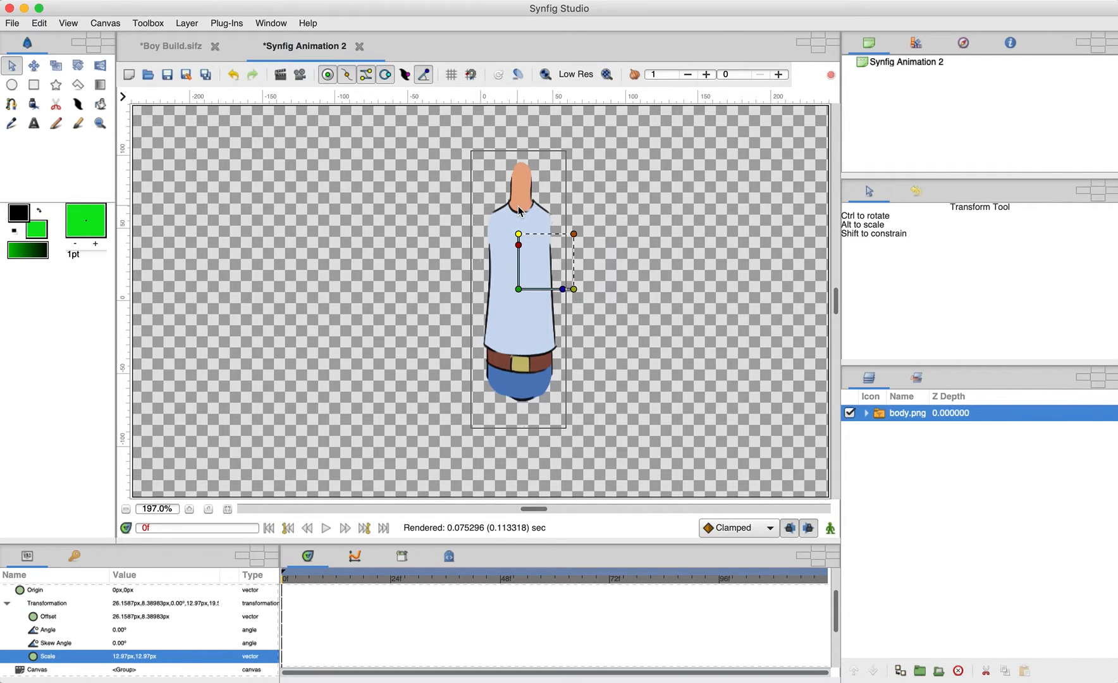
pyautogui.click(232, 75)
pyautogui.moveTo(575, 289); pyautogui.dragTo(594, 290)
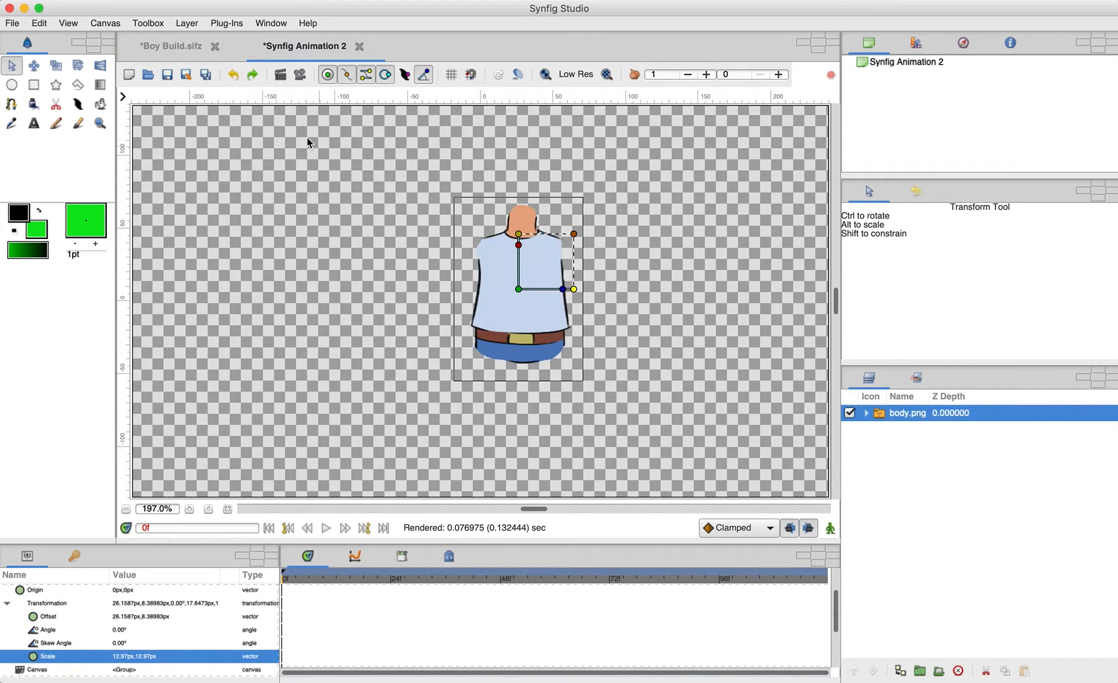
pyautogui.click(231, 76)
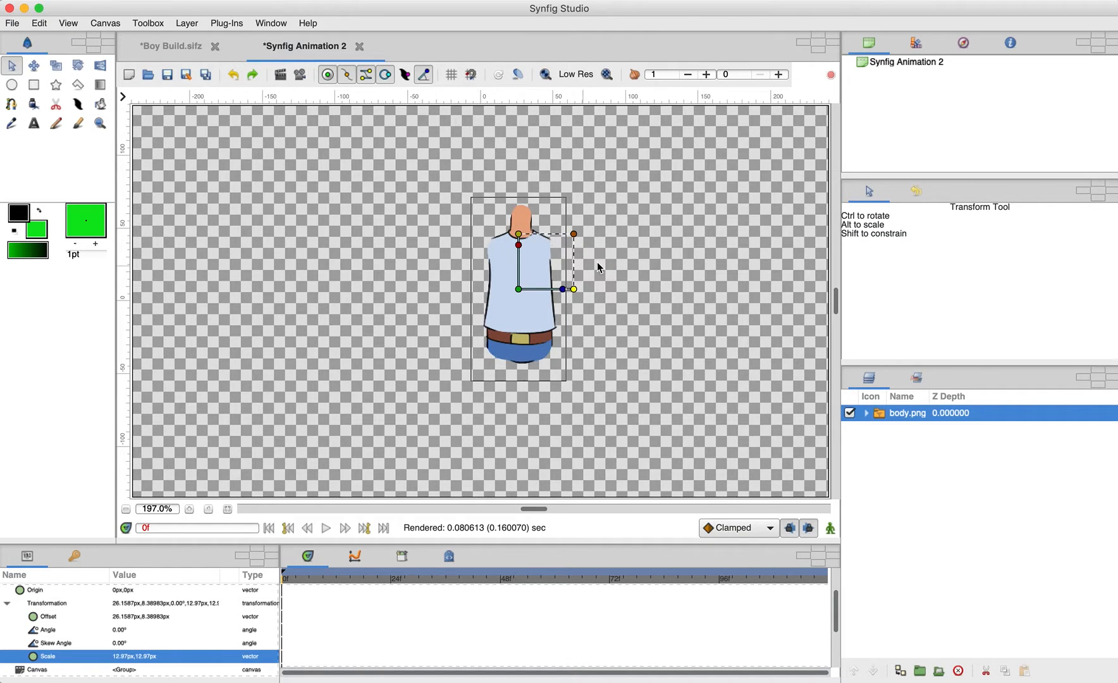
# Scale the body image proportionally to about 14.3 px and move it to an offset of about 4 px, 7 px
pyautogui.moveTo(574, 233); pyautogui.dragTo(588, 218)
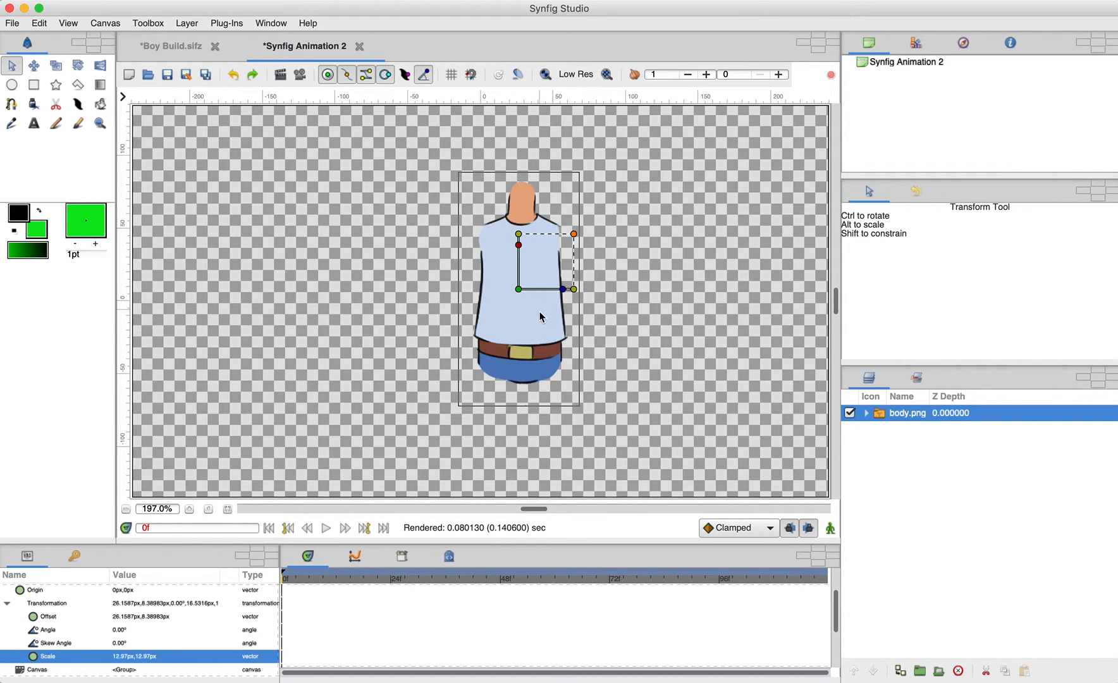
pyautogui.moveTo(518, 289); pyautogui.dragTo(486, 291)
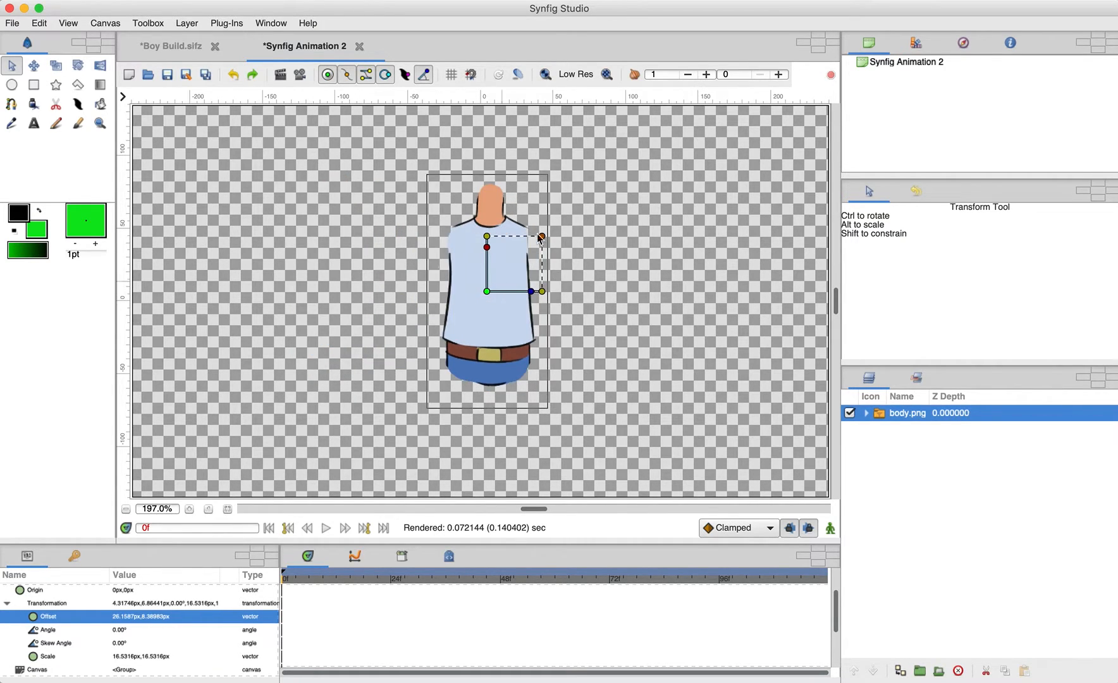
pyautogui.moveTo(542, 239)
pyautogui.mouseDown()
pyautogui.moveTo(532, 243)
pyautogui.moveTo(543, 238)
pyautogui.mouseUp()
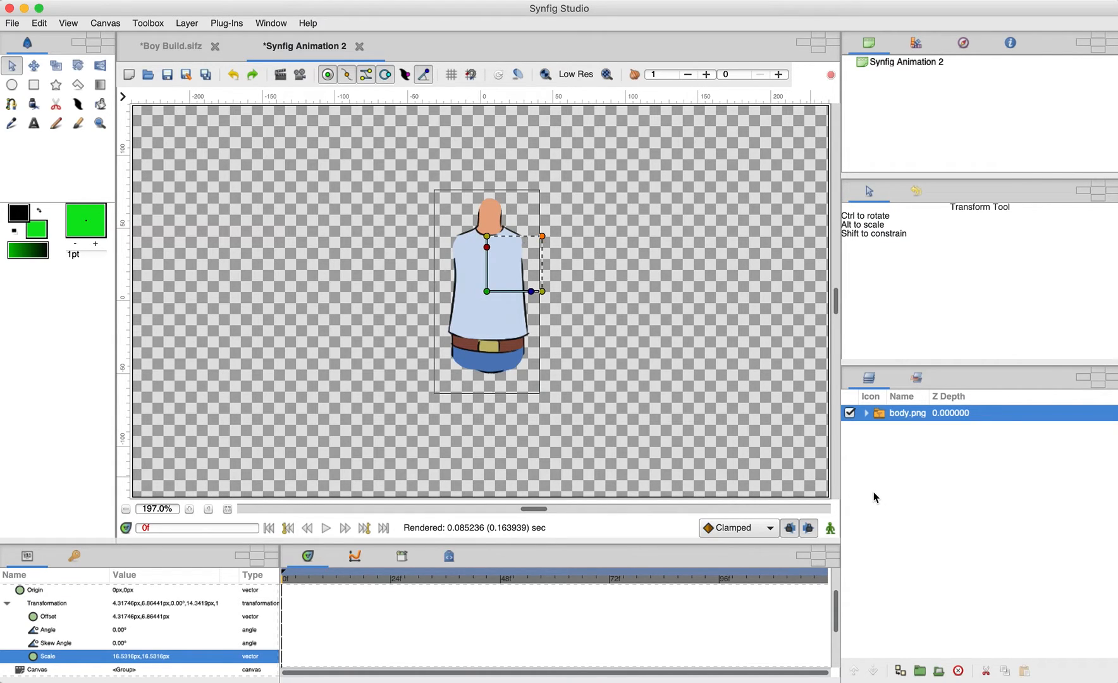
# Import head.png from the Boy Parts folder
pyautogui.click(13, 24)
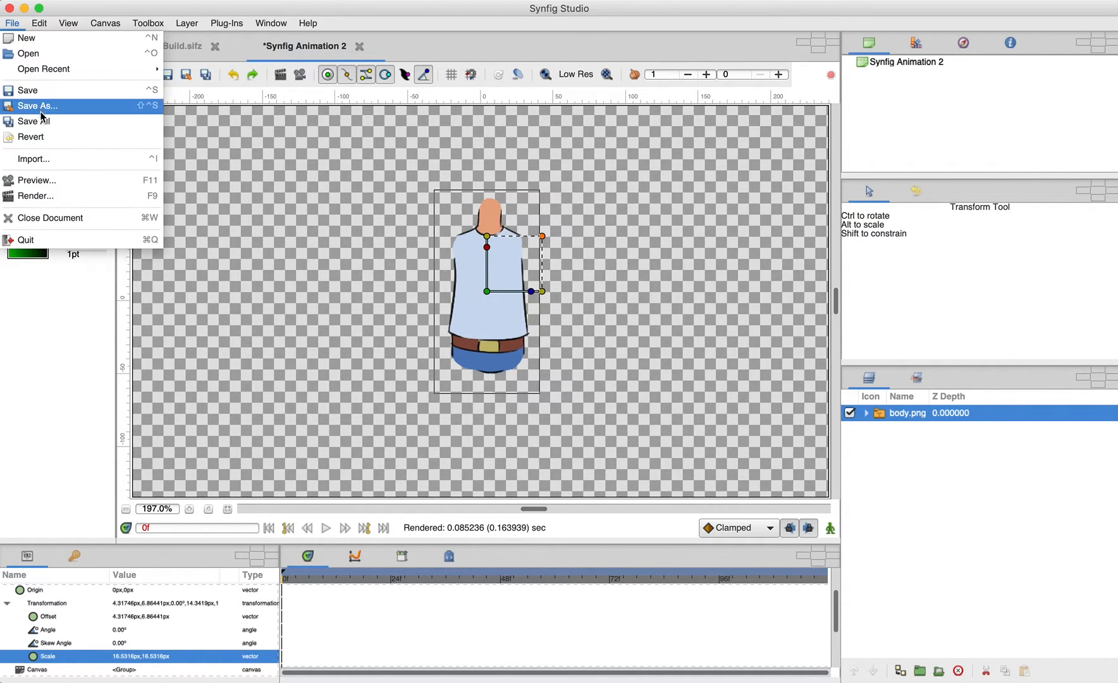
pyautogui.click(37, 162)
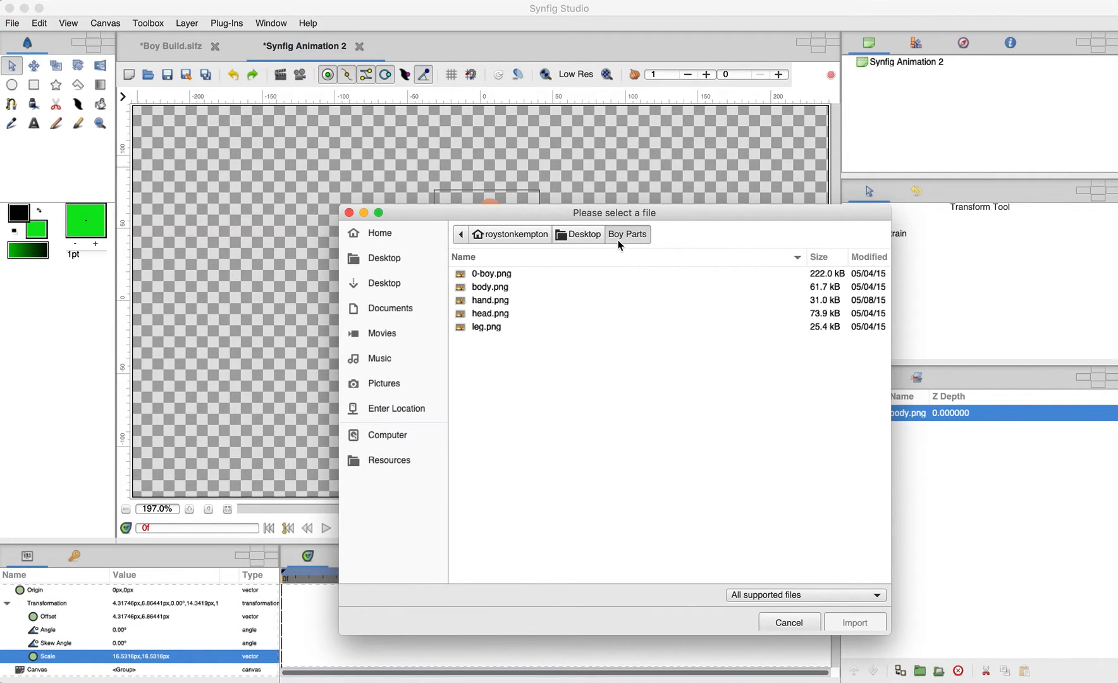
pyautogui.click(483, 314)
pyautogui.click(837, 623)
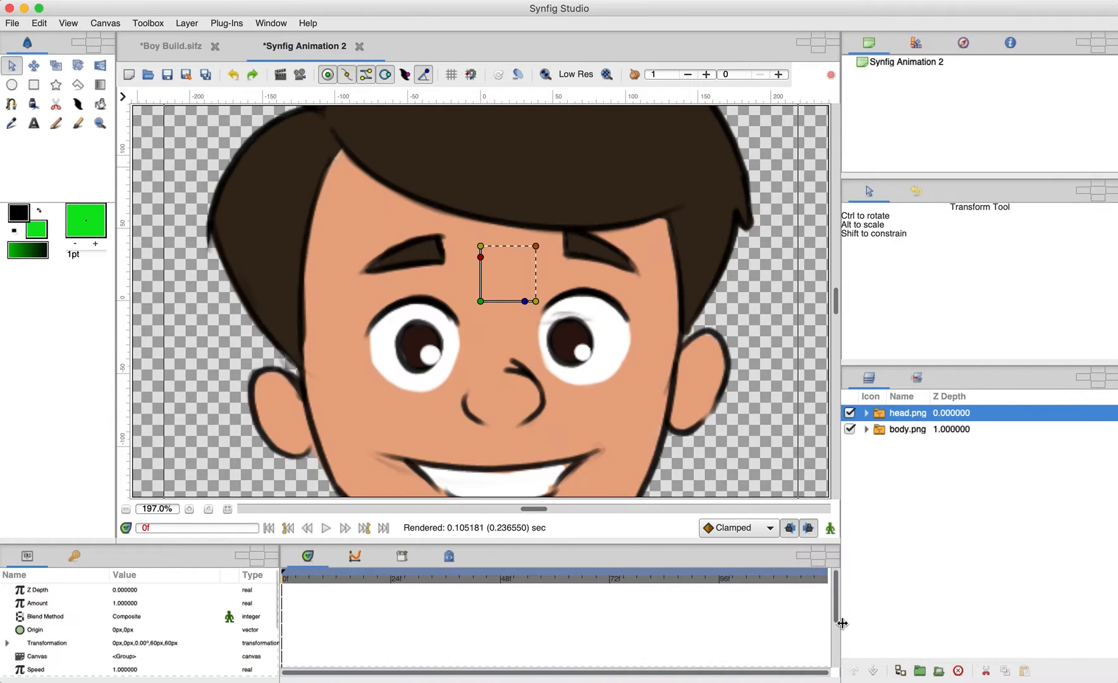
# Scale the head image down proportionally to about 7.5 px and place it on the neck at an offset of about 5 px, 80 px
pyautogui.moveTo(535, 246); pyautogui.dragTo(489, 185)
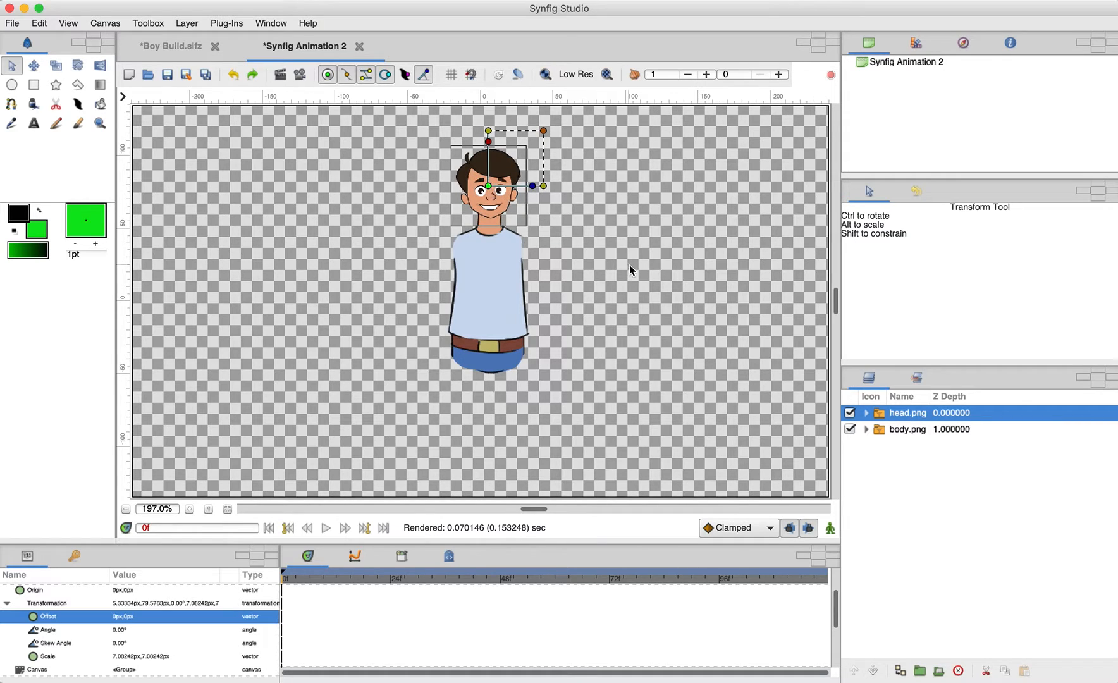
pyautogui.moveTo(543, 130); pyautogui.dragTo(548, 127)
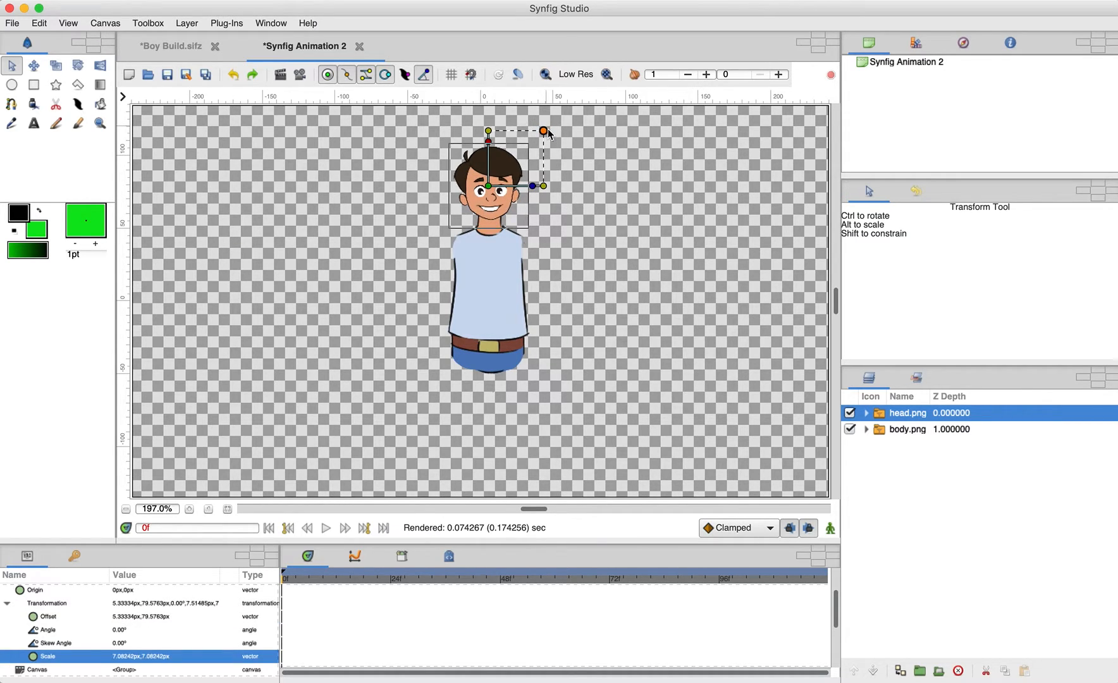
pyautogui.click(584, 203)
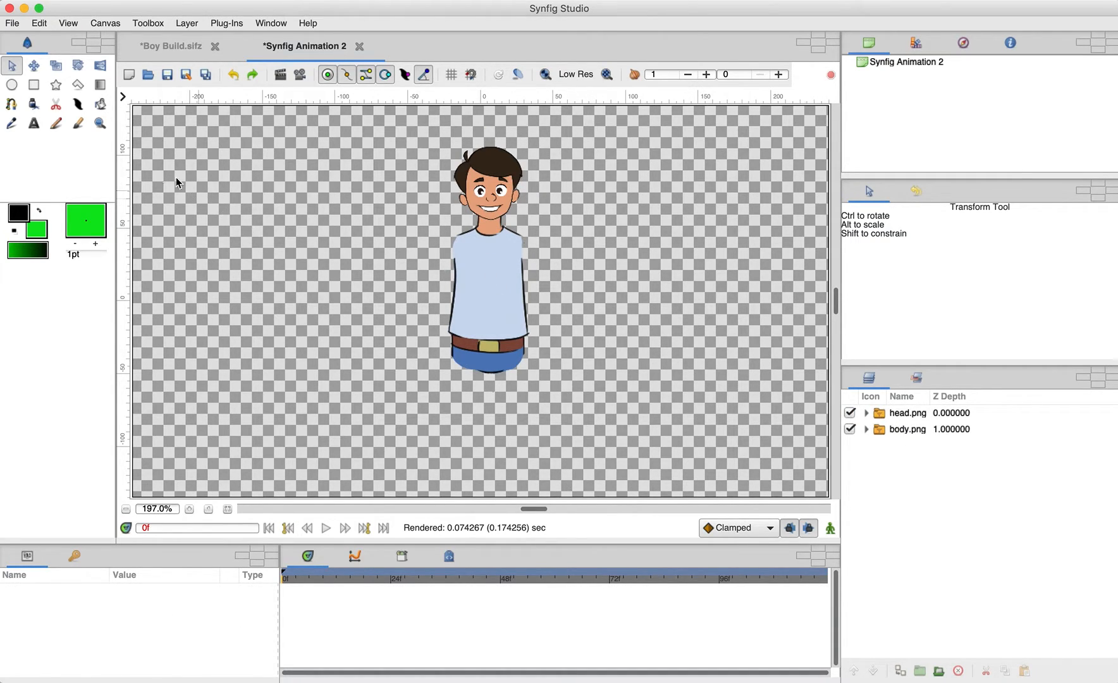
# Import hand.png from the Boy Parts folder
pyautogui.click(13, 24)
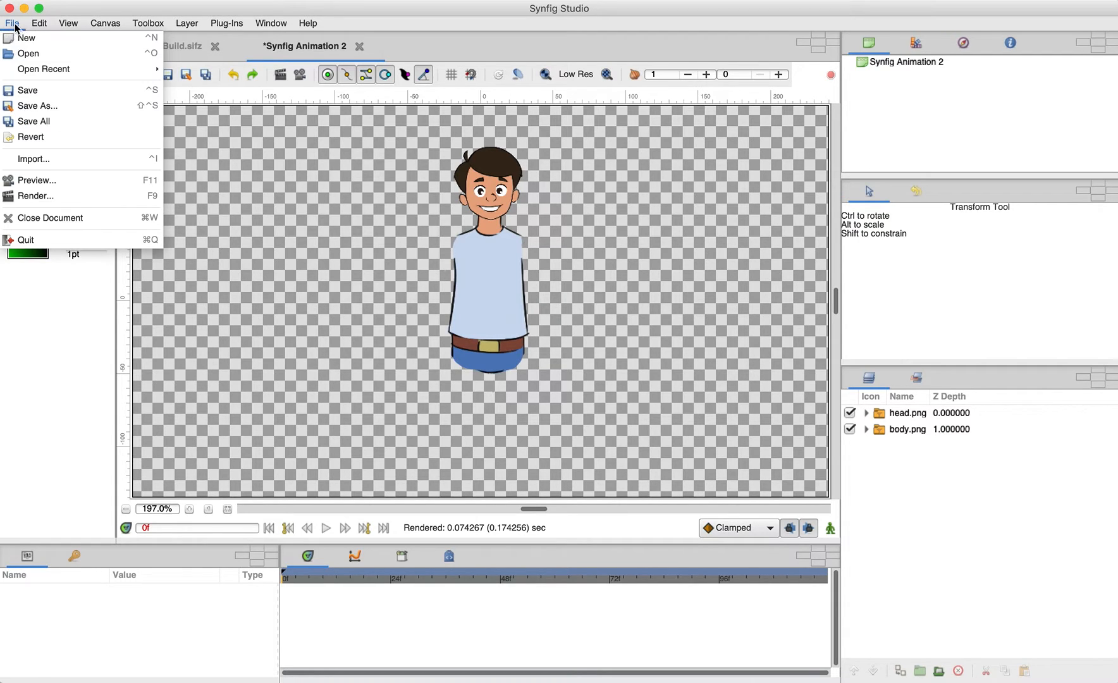
pyautogui.click(34, 160)
pyautogui.click(490, 301)
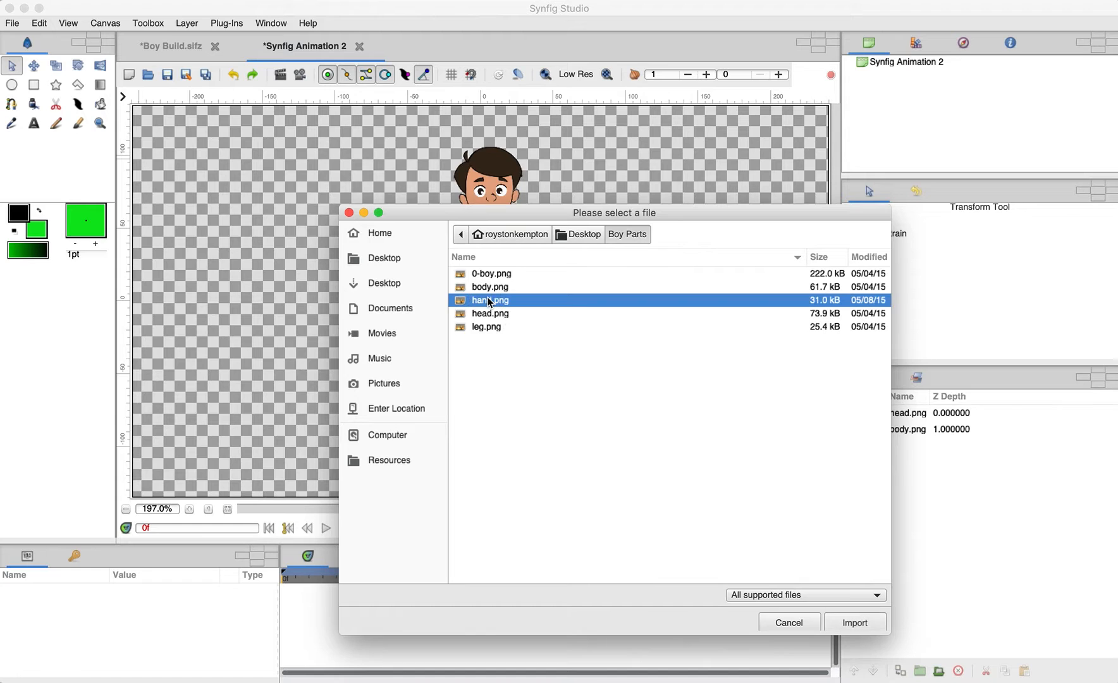
pyautogui.click(855, 623)
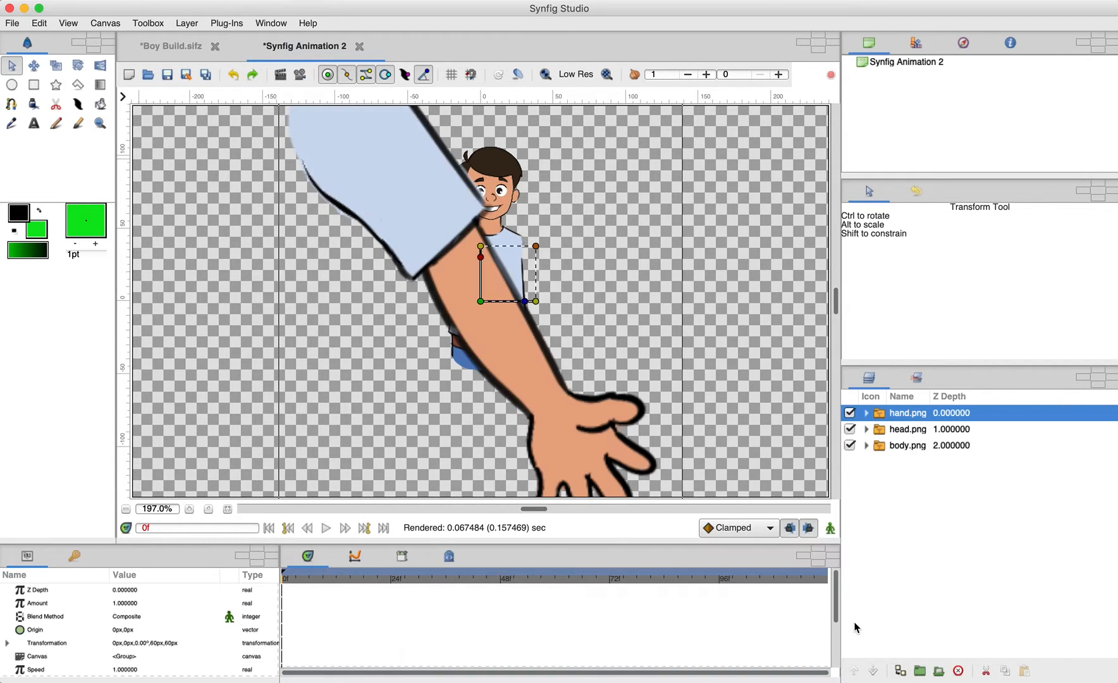
# Scale the arm image down proportionally to about 13 px and fit it to the shoulder at an offset of about 44 px, 6 px
pyautogui.moveTo(536, 245); pyautogui.dragTo(560, 296)
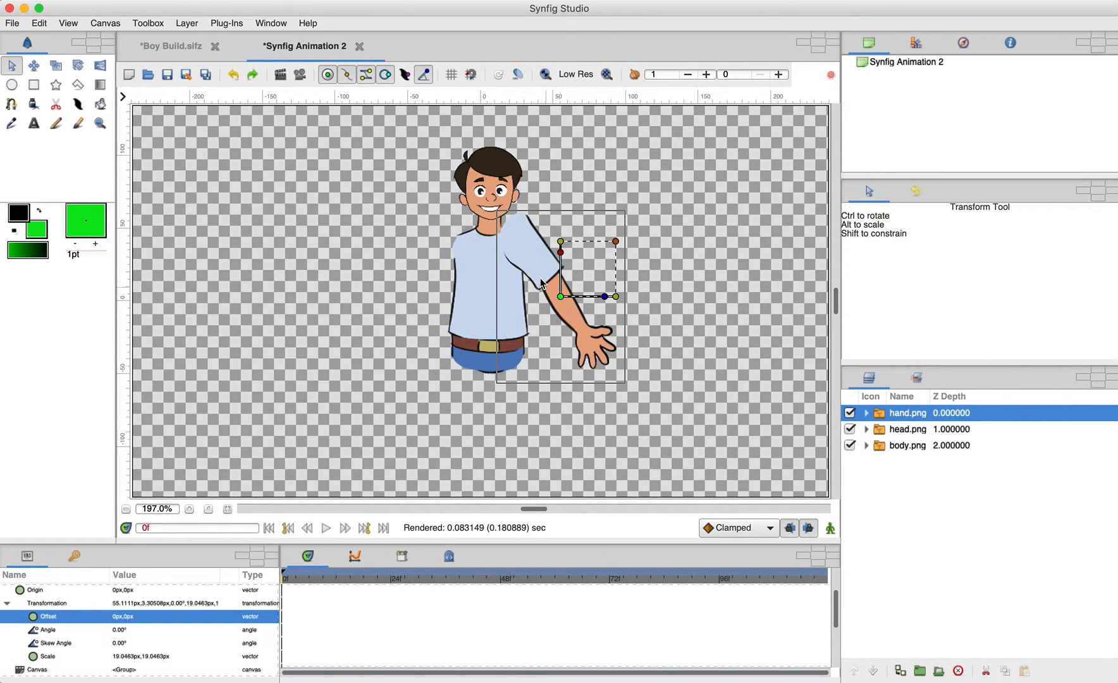
pyautogui.moveTo(615, 241); pyautogui.dragTo(602, 256)
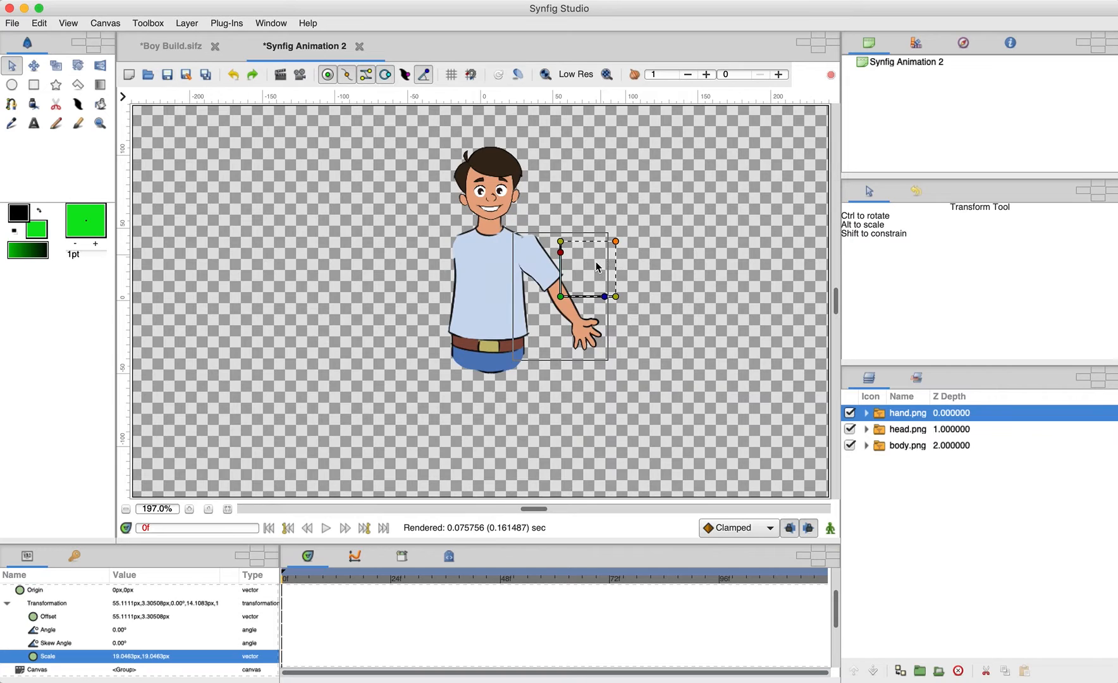
pyautogui.moveTo(560, 297); pyautogui.dragTo(551, 302)
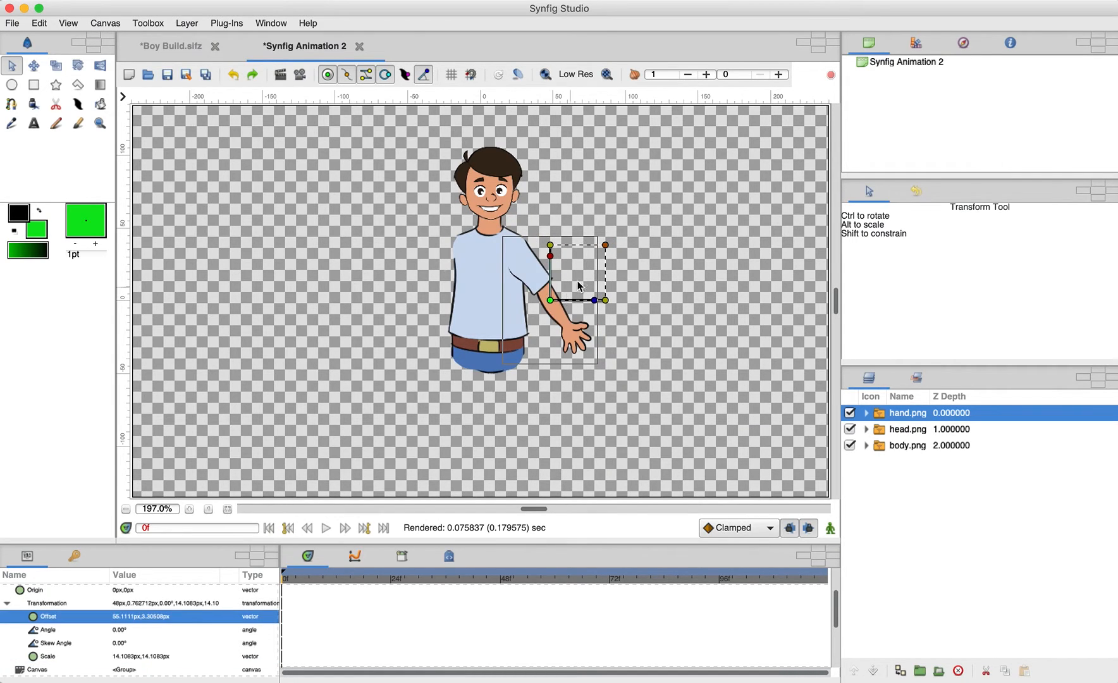
pyautogui.moveTo(605, 245)
pyautogui.mouseDown()
pyautogui.moveTo(590, 256)
pyautogui.moveTo(613, 238)
pyautogui.moveTo(605, 243)
pyautogui.mouseUp()
pyautogui.click(550, 298)
pyautogui.moveTo(550, 298); pyautogui.dragTo(545, 291)
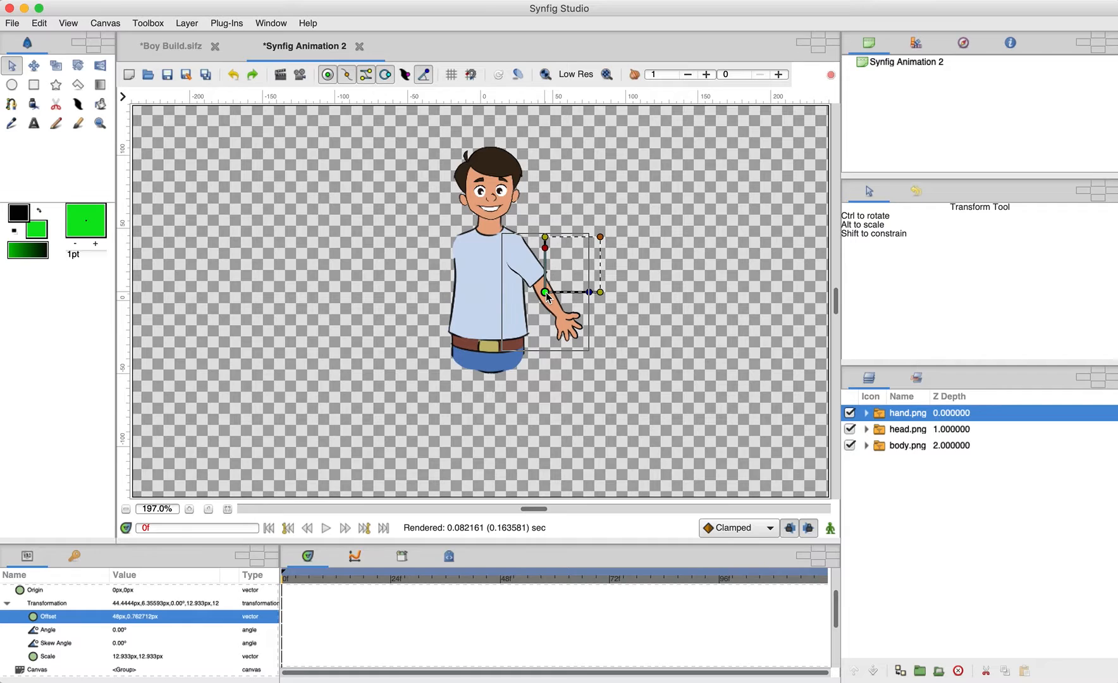
pyautogui.click(658, 251)
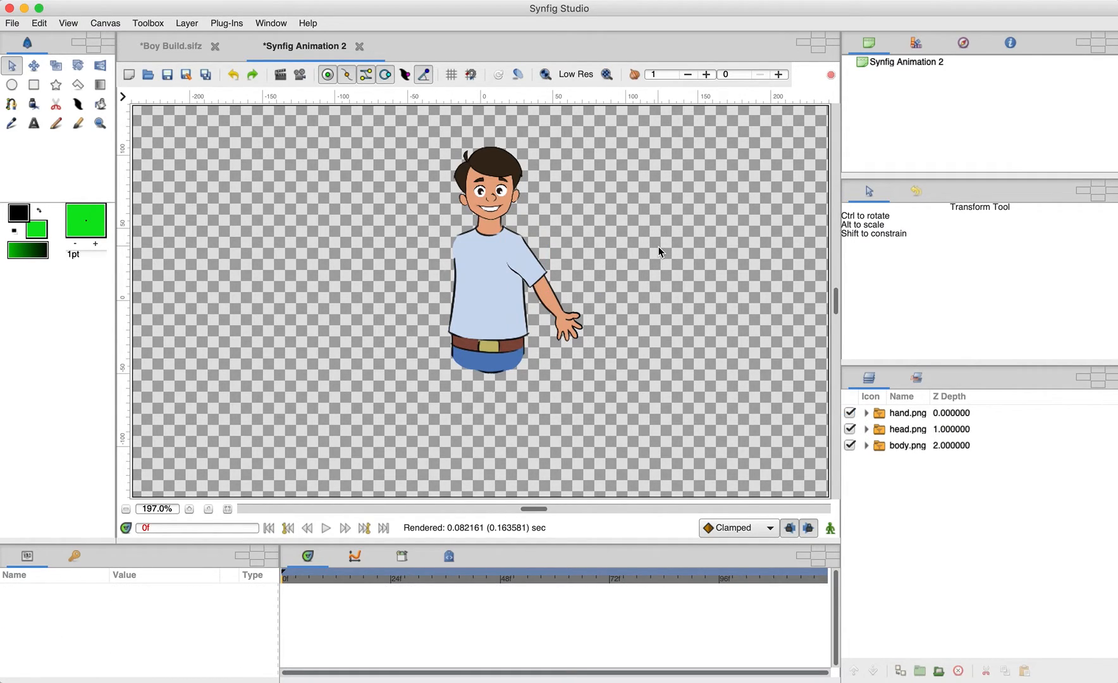
# Import leg.png from the Boy Parts folder
pyautogui.click(12, 24)
pyautogui.click(34, 159)
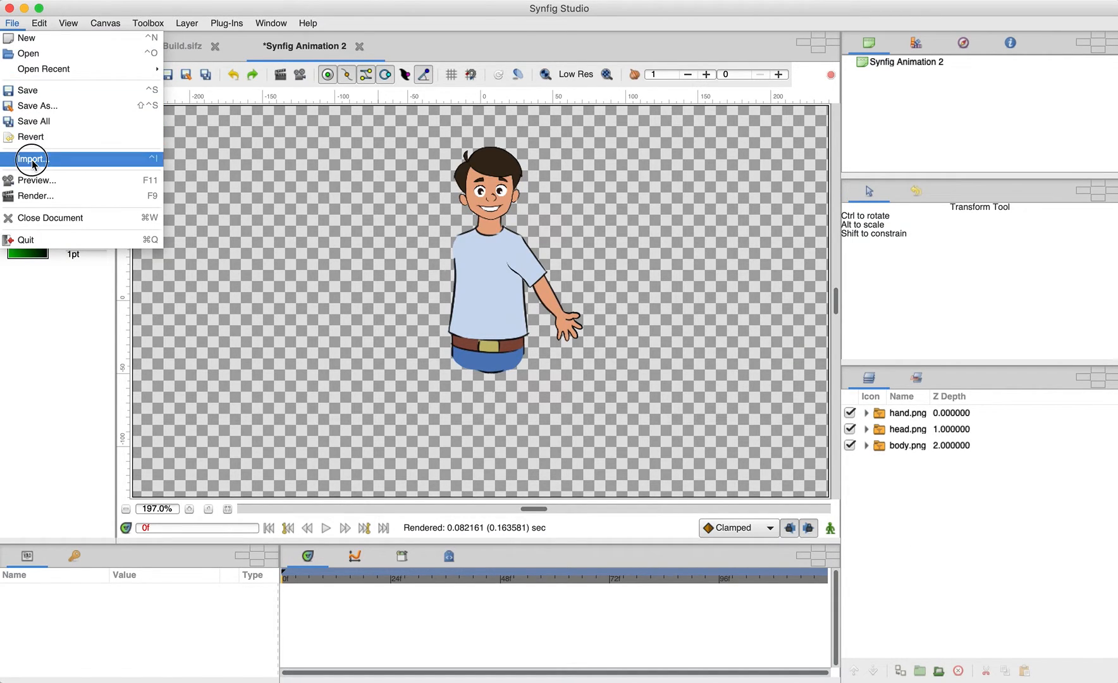
pyautogui.click(489, 332)
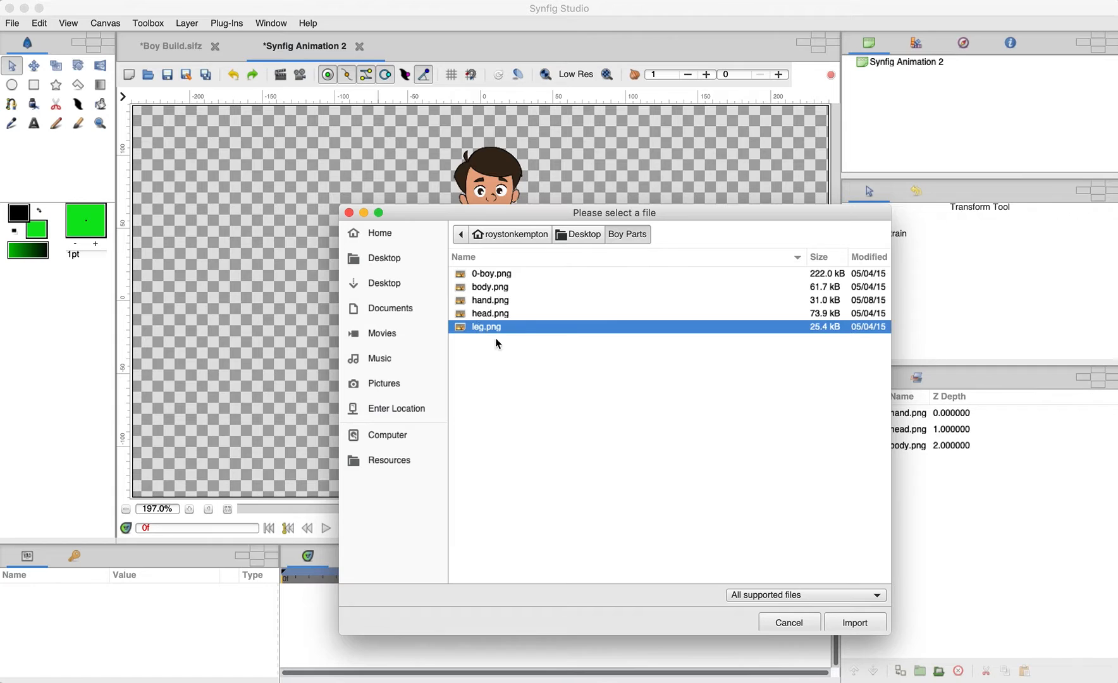
pyautogui.click(847, 622)
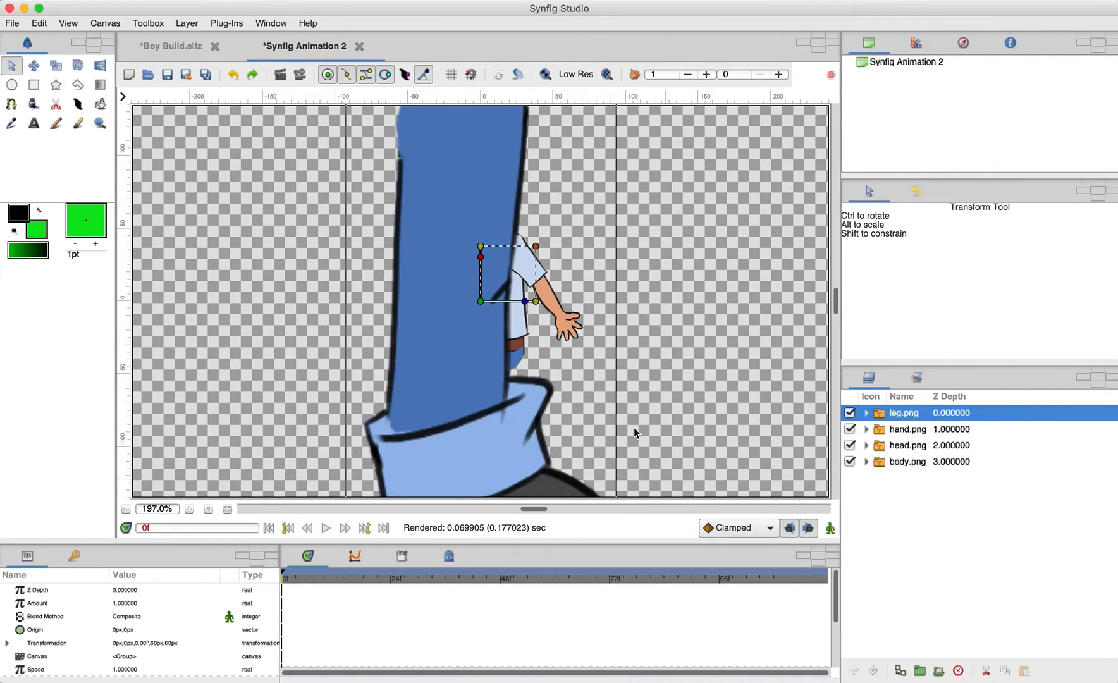
# Scale the leg image down proportionally to about 15 px and set it beside the body at an offset of about 63 px, -58 px
pyautogui.moveTo(536, 247); pyautogui.dragTo(512, 406)
pyautogui.click(567, 316)
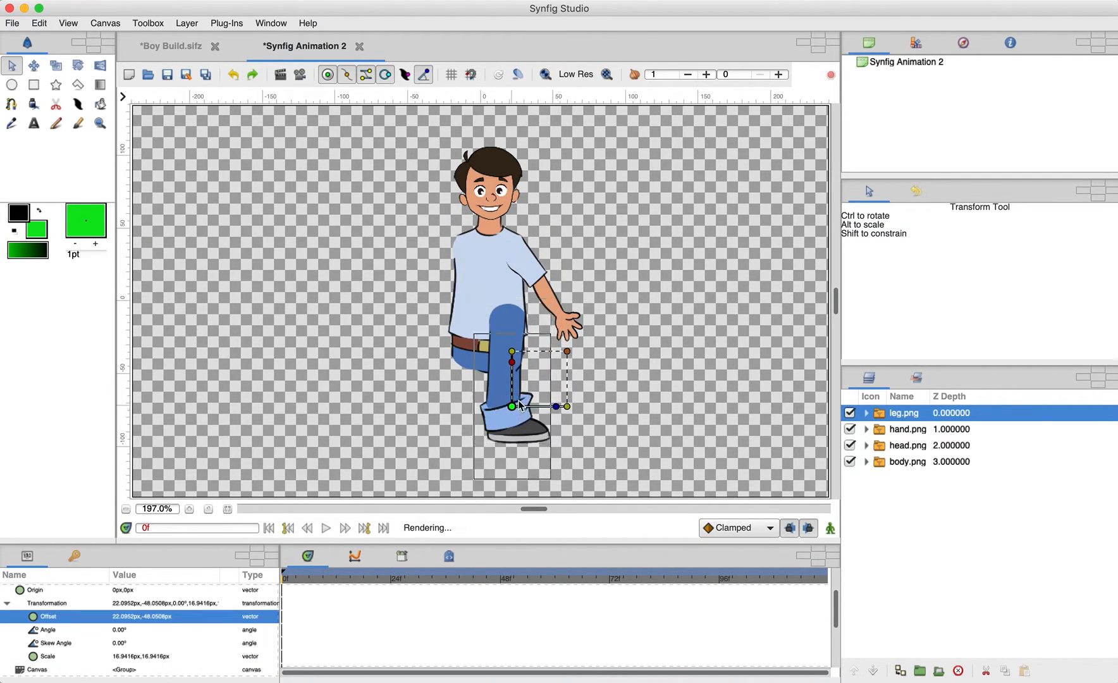
pyautogui.moveTo(567, 350); pyautogui.dragTo(524, 425)
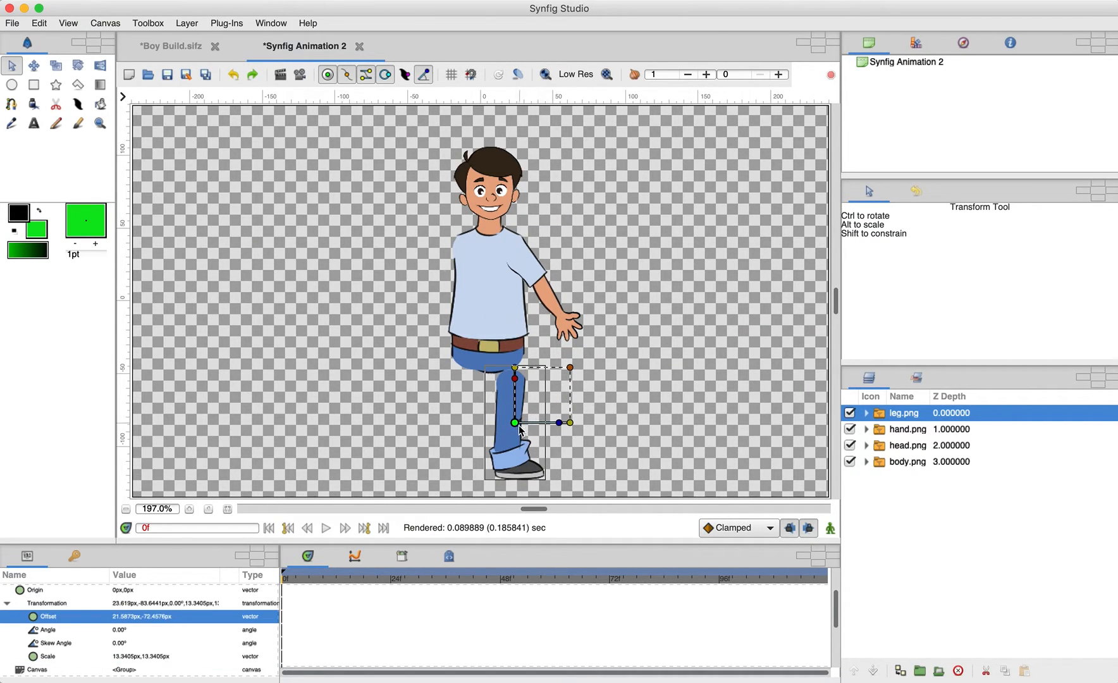
pyautogui.moveTo(571, 367); pyautogui.dragTo(578, 359)
pyautogui.moveTo(518, 424); pyautogui.dragTo(512, 428)
pyautogui.moveTo(515, 422); pyautogui.dragTo(574, 387)
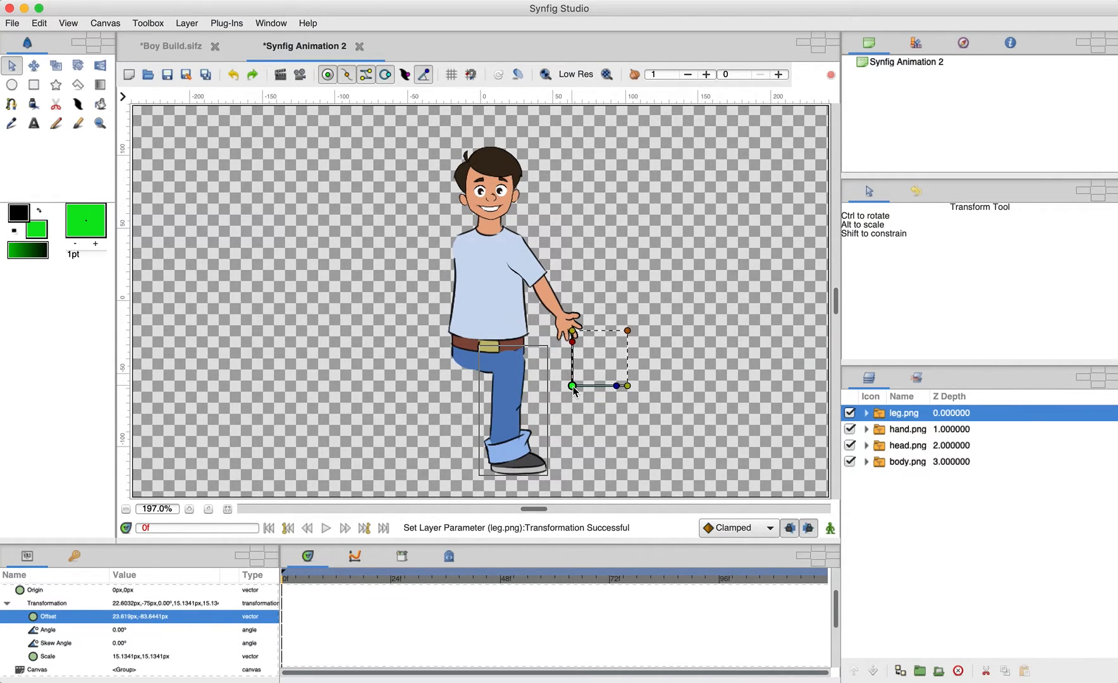
pyautogui.click(687, 260)
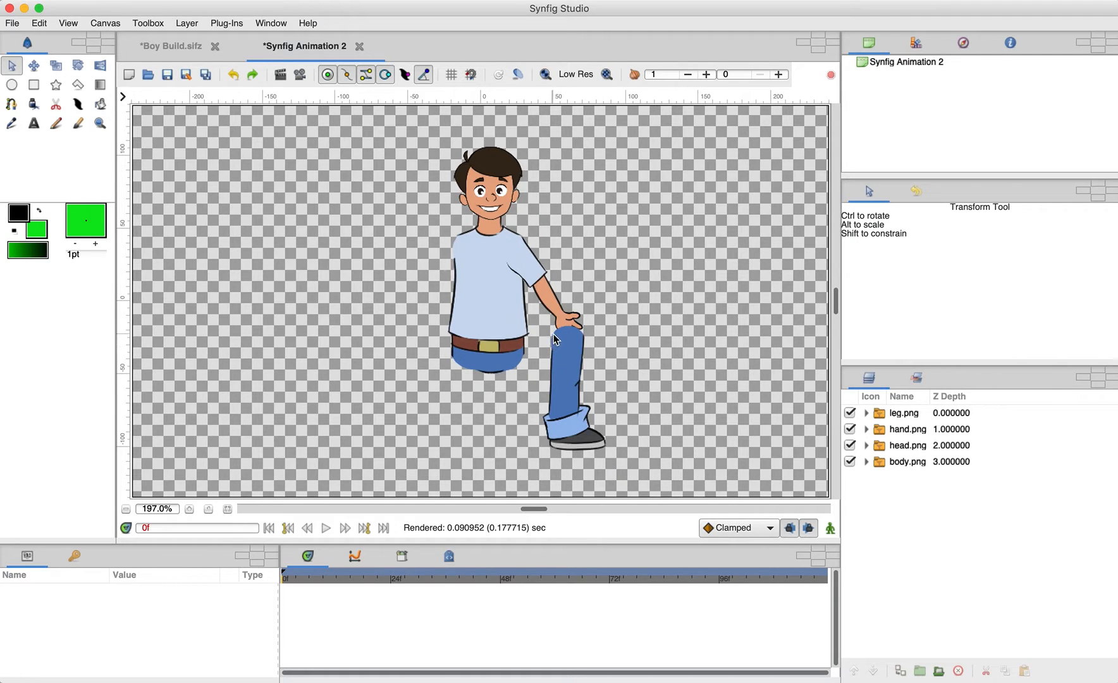
# Scale the leg to about 13 px, rotate it to about 9° and attach it to the hip at about 29 px, -69 px
pyautogui.click(577, 362)
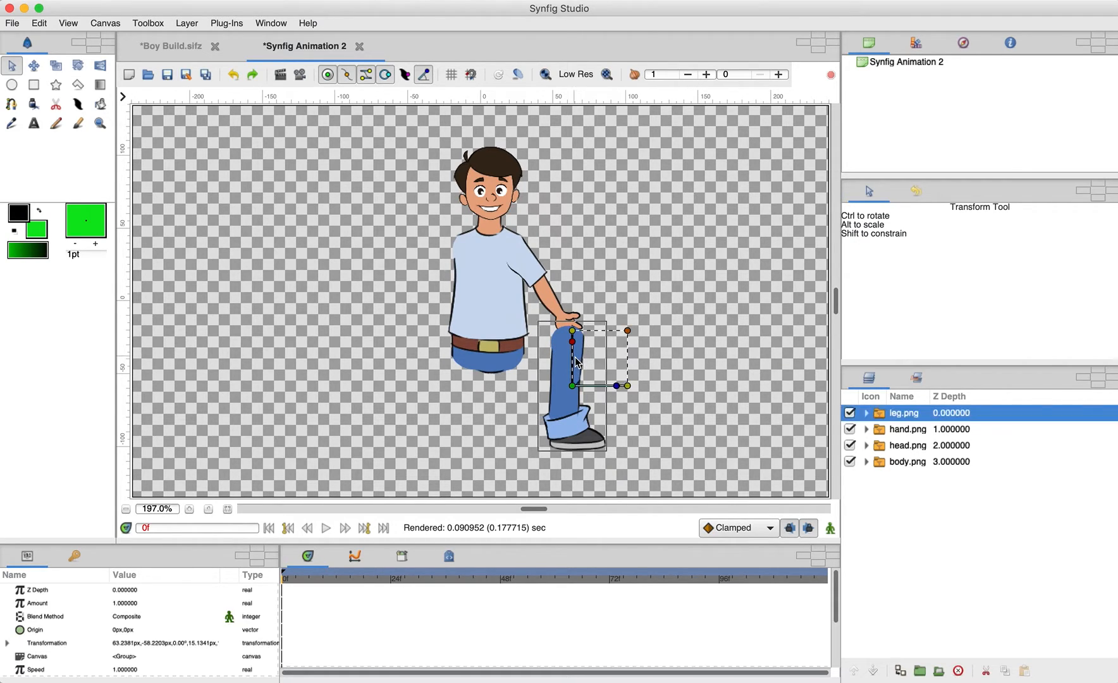
pyautogui.moveTo(572, 385); pyautogui.dragTo(546, 414)
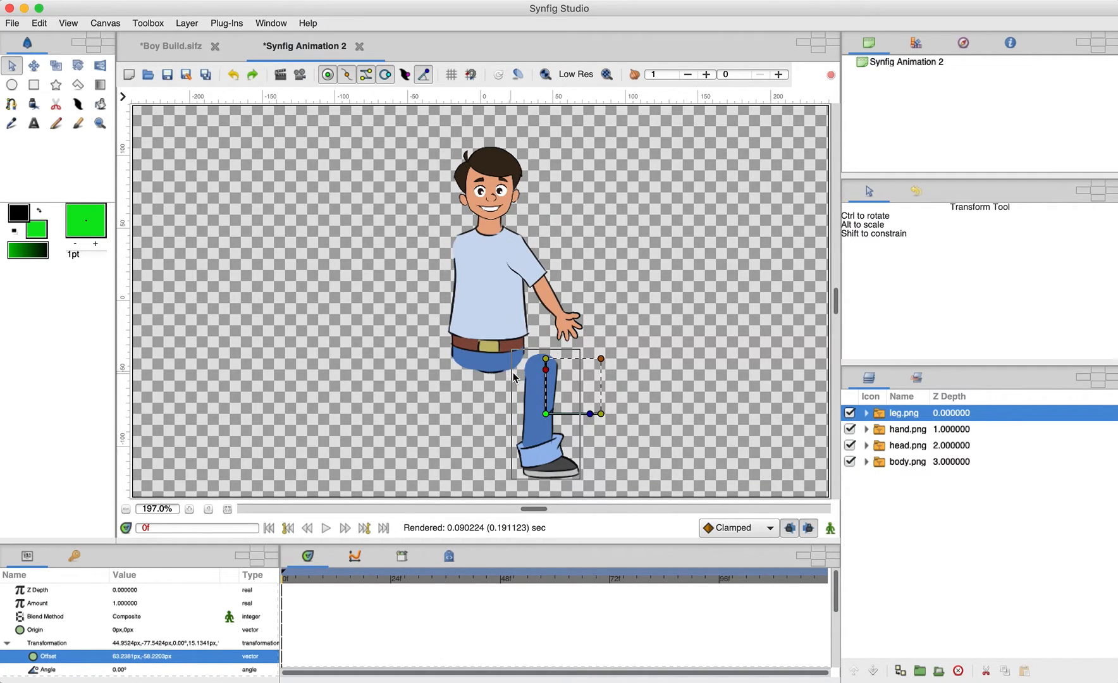
pyautogui.moveTo(546, 414); pyautogui.dragTo(519, 409)
pyautogui.moveTo(574, 354); pyautogui.dragTo(570, 367)
pyautogui.moveTo(519, 408)
pyautogui.mouseDown()
pyautogui.moveTo(565, 393)
pyautogui.moveTo(522, 403)
pyautogui.mouseUp()
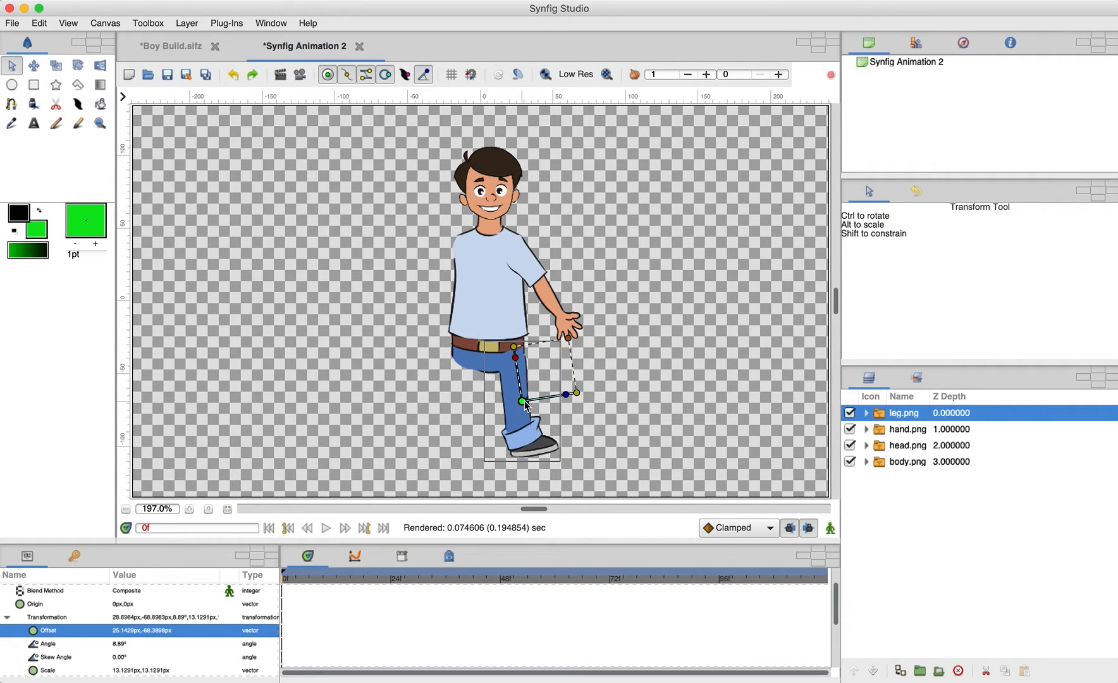
pyautogui.click(678, 337)
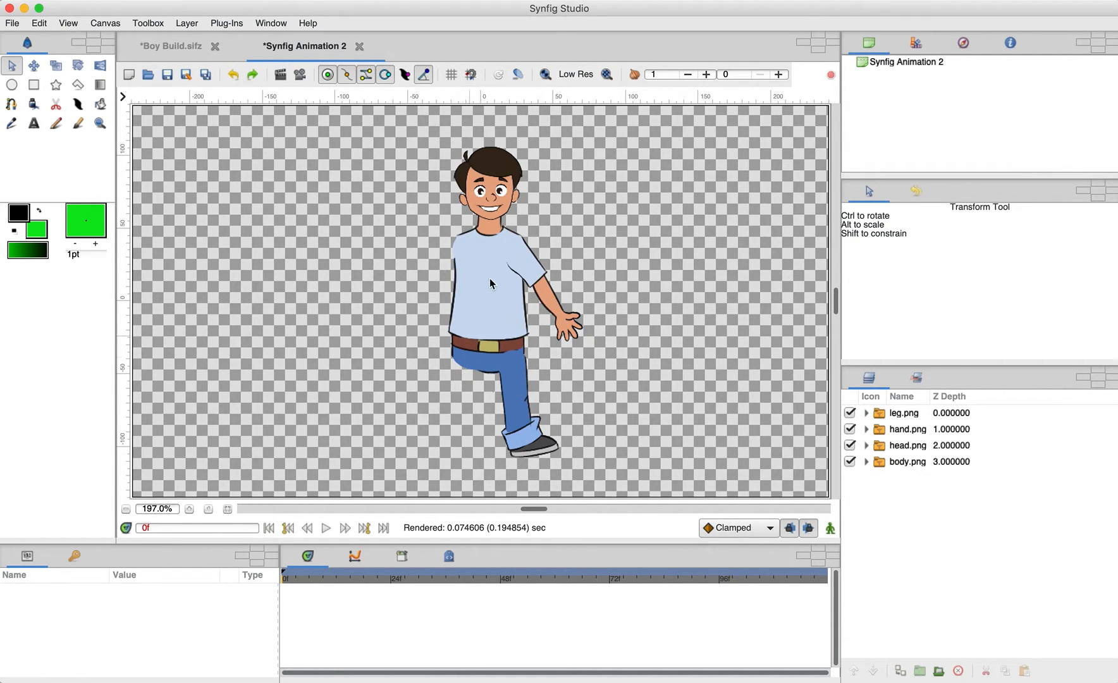
# Duplicate the hand.png layer and move the copy to the armless side of the body at an offset of about -68 px, 4 px
pyautogui.click(541, 282)
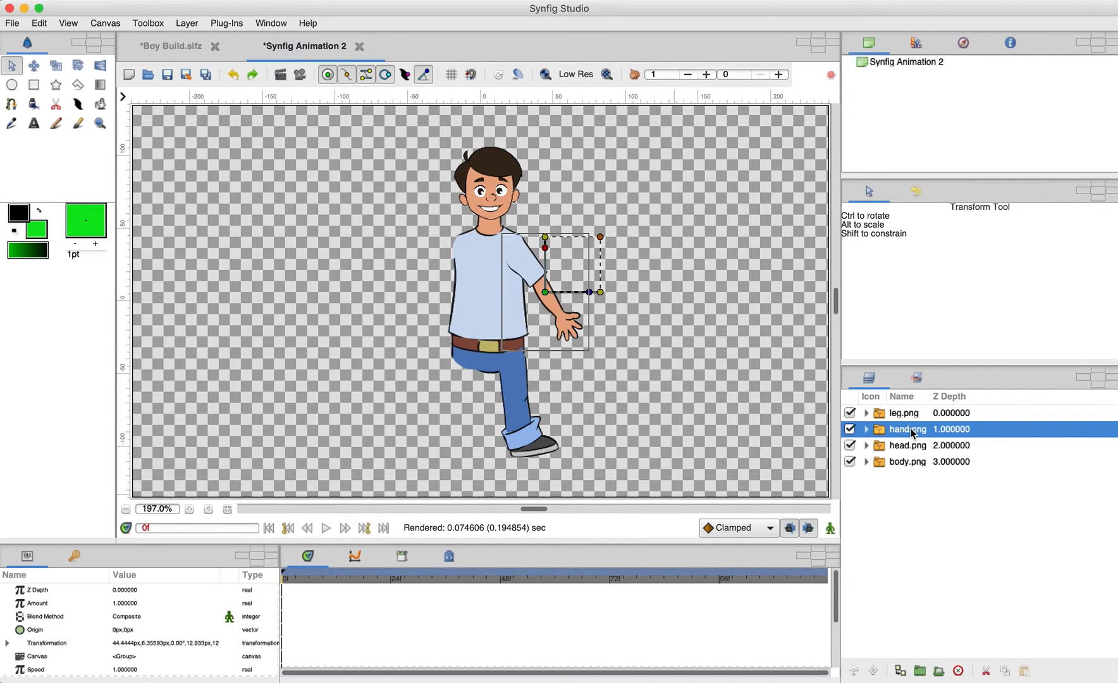
pyautogui.click(899, 672)
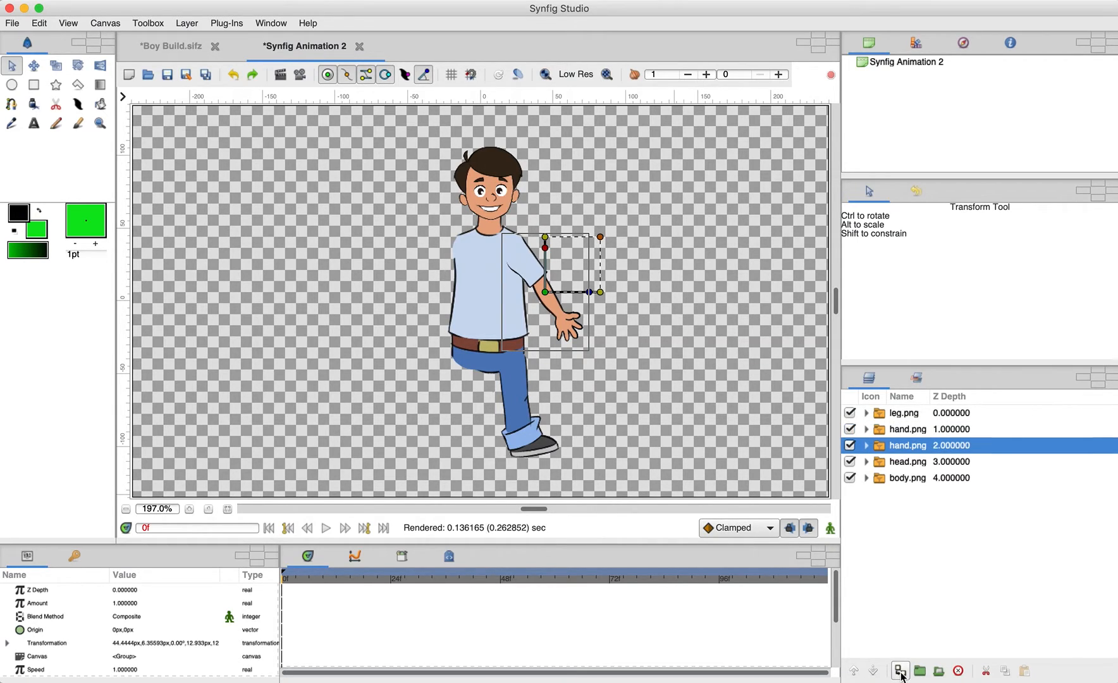
pyautogui.doubleClick(909, 447)
pyautogui.click(909, 447)
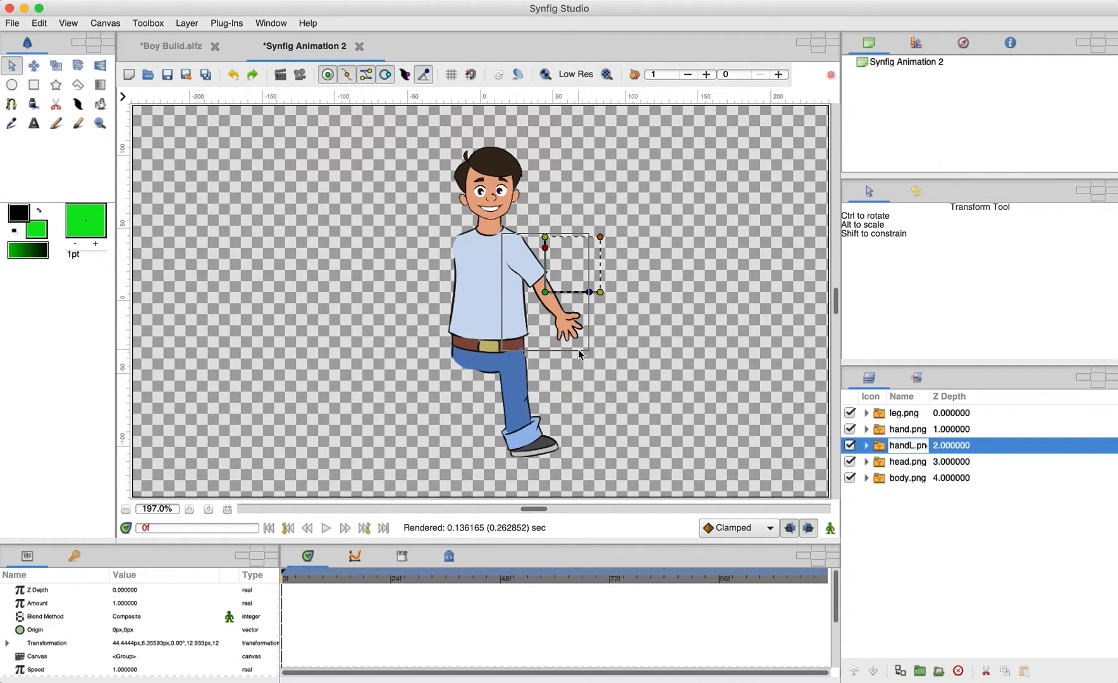
pyautogui.moveTo(545, 292); pyautogui.dragTo(382, 294)
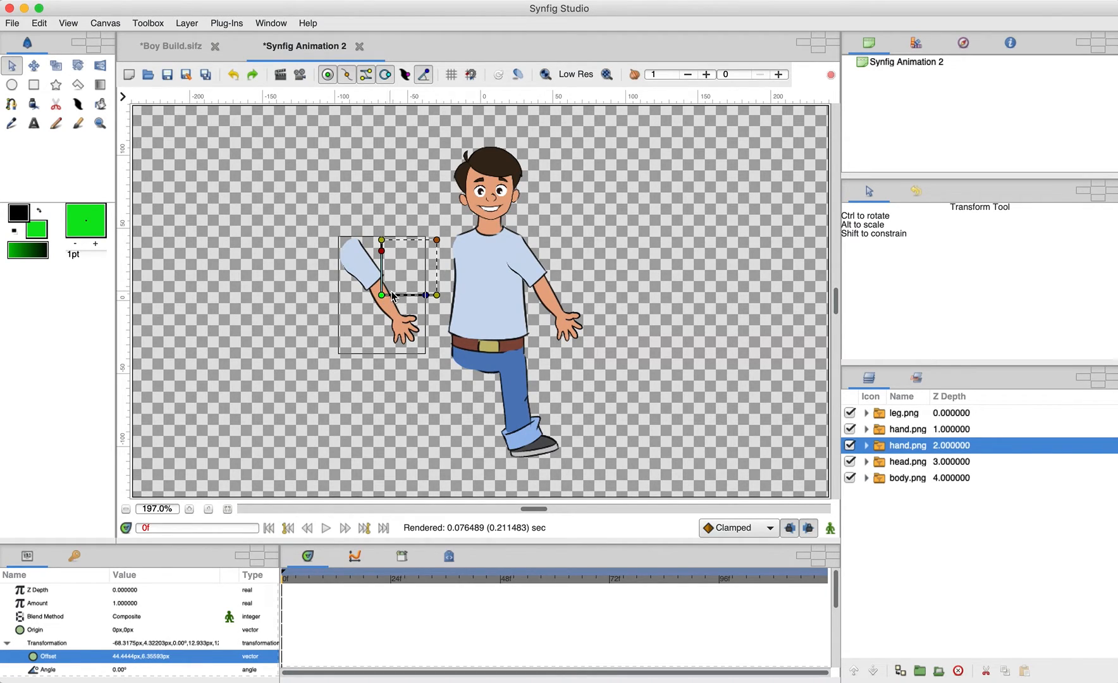
# Rename the duplicated hand layer handL.png and the original hand layer handR.png
pyautogui.doubleClick(908, 445)
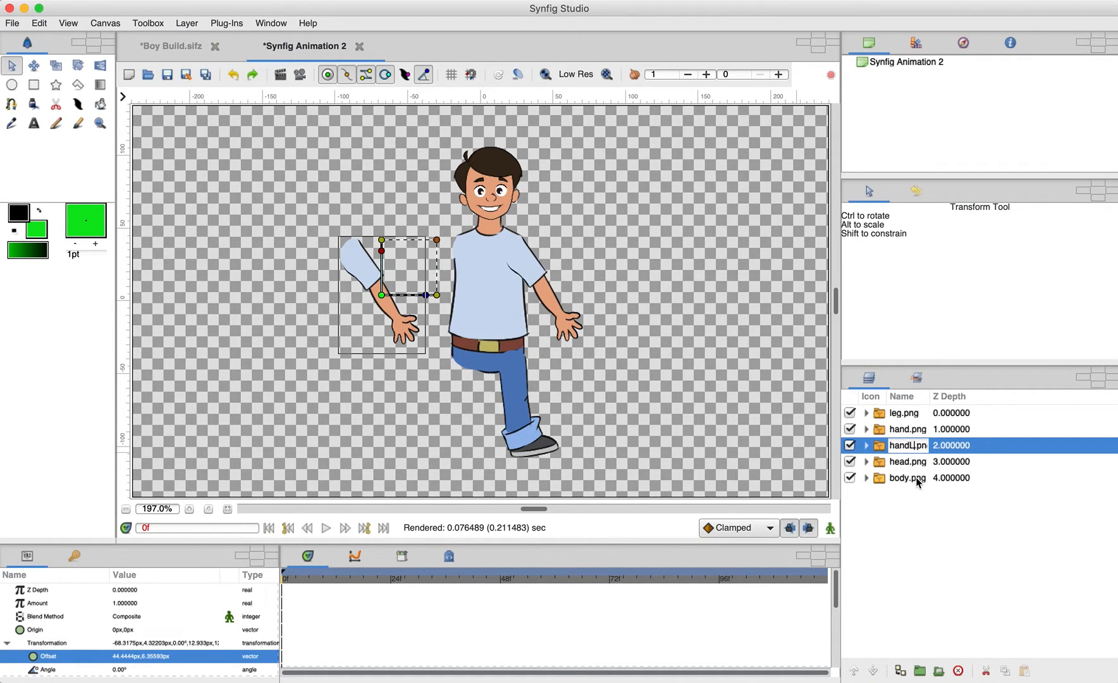
pyautogui.press('Return')
pyautogui.doubleClick(902, 429)
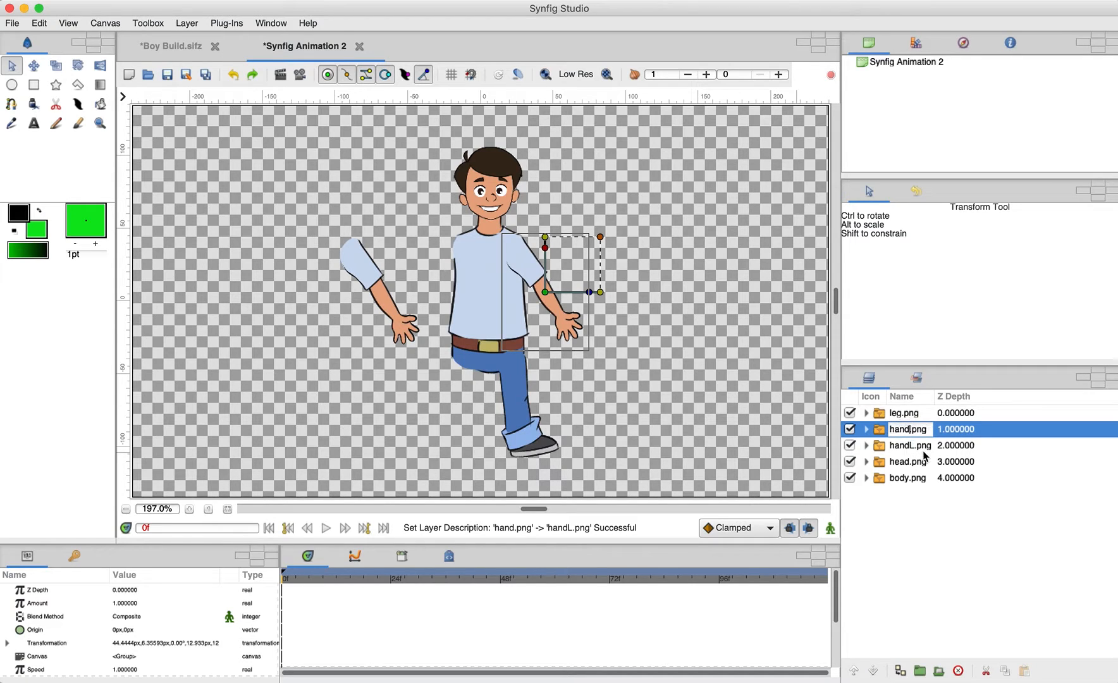
pyautogui.write('R')
pyautogui.press('Return')
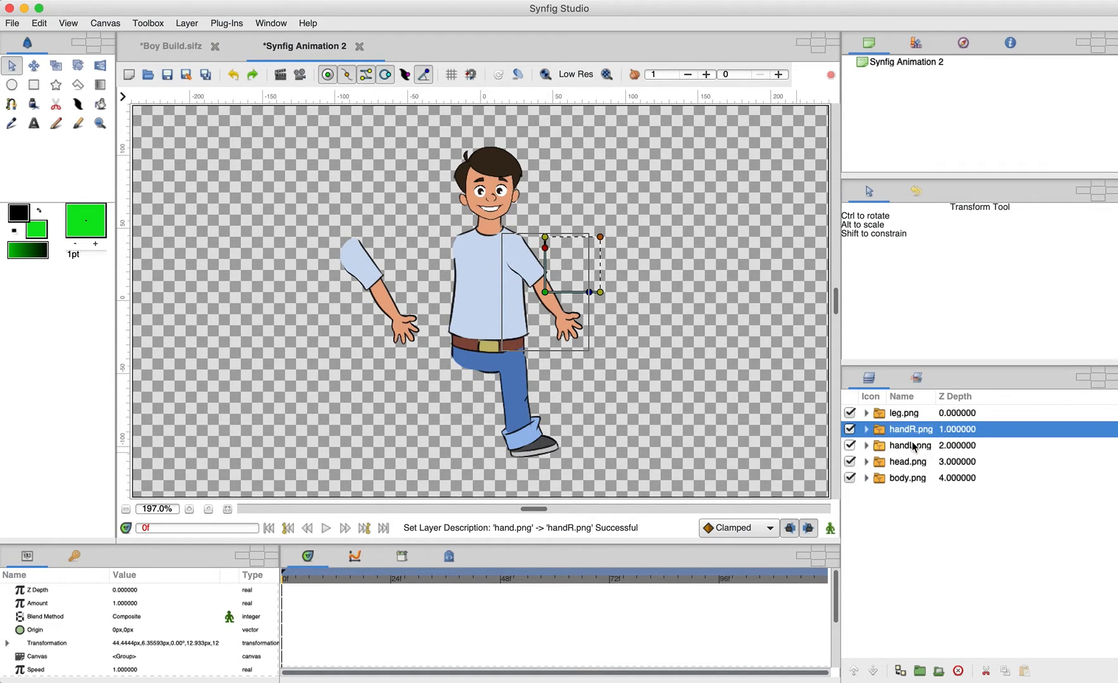
pyautogui.click(903, 415)
pyautogui.doubleClick(903, 414)
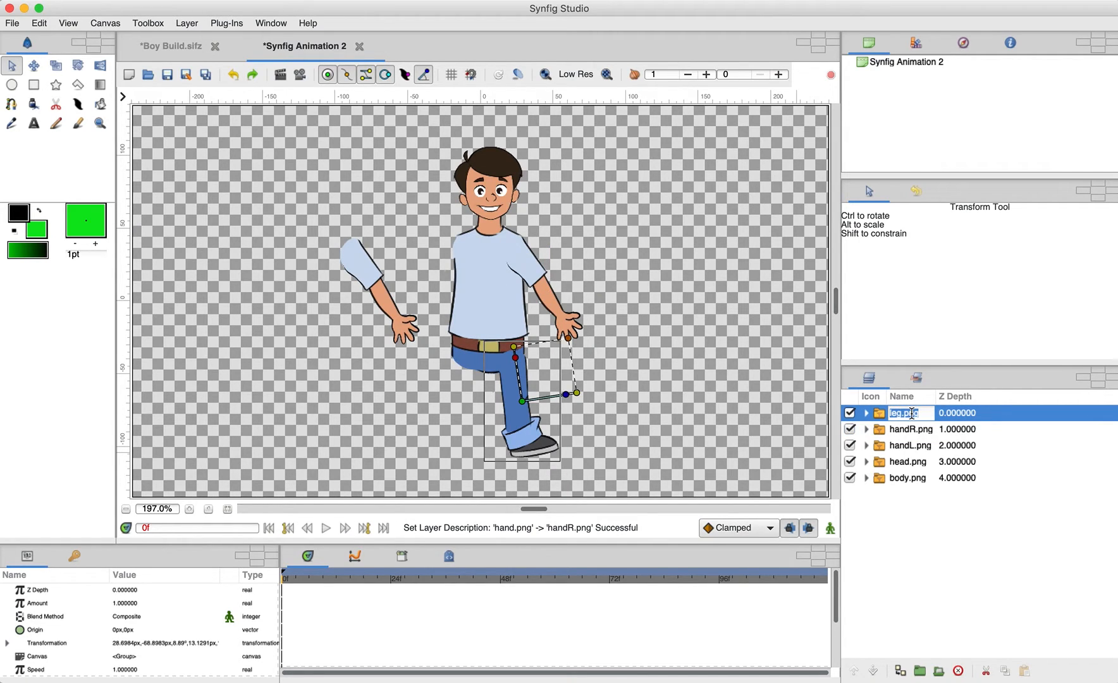
pyautogui.click(928, 530)
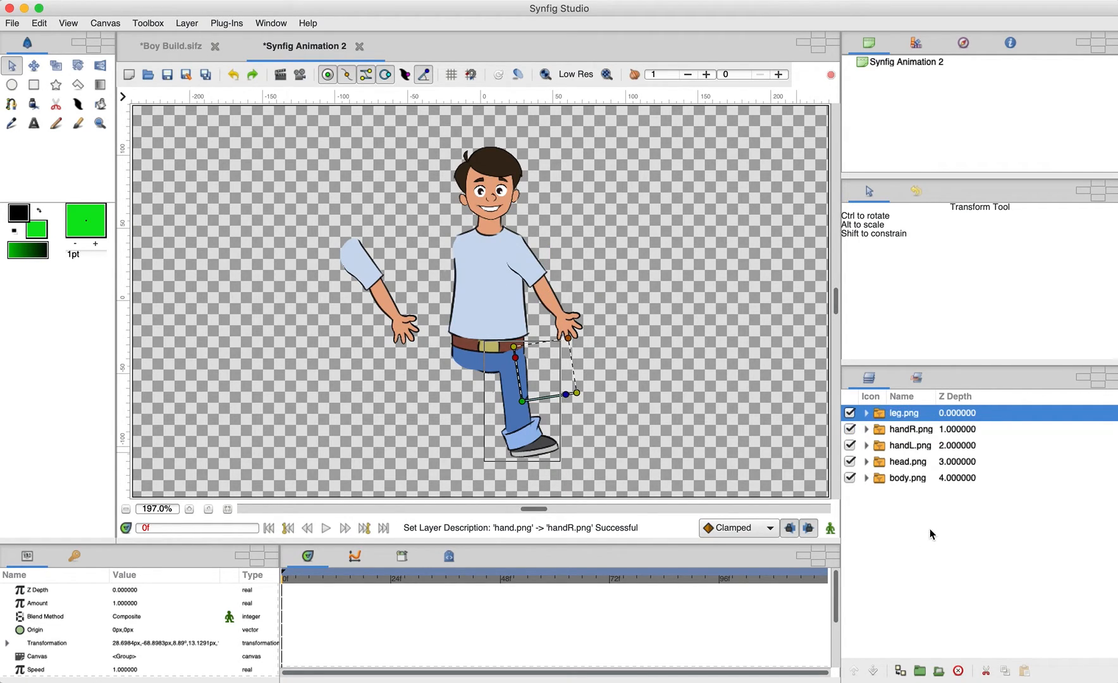
pyautogui.click(631, 302)
# Mirror the handL.png arm horizontally to a horizontal scale of about -12.5 px and fit it to the empty shoulder
pyautogui.click(381, 279)
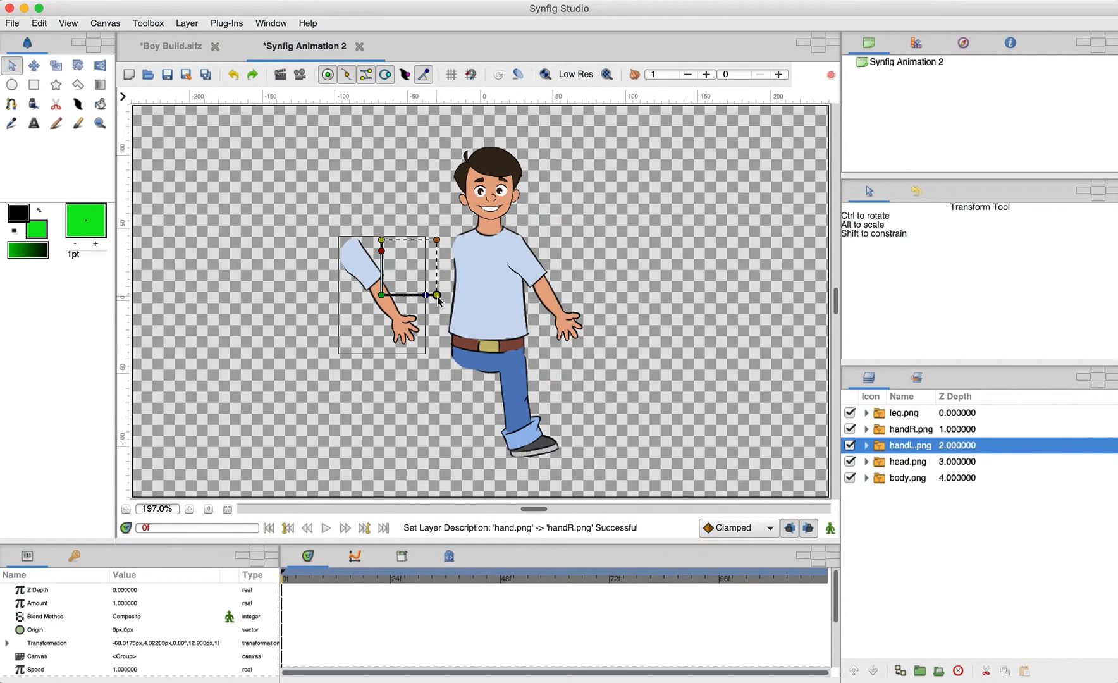
pyautogui.moveTo(436, 296); pyautogui.dragTo(275, 300)
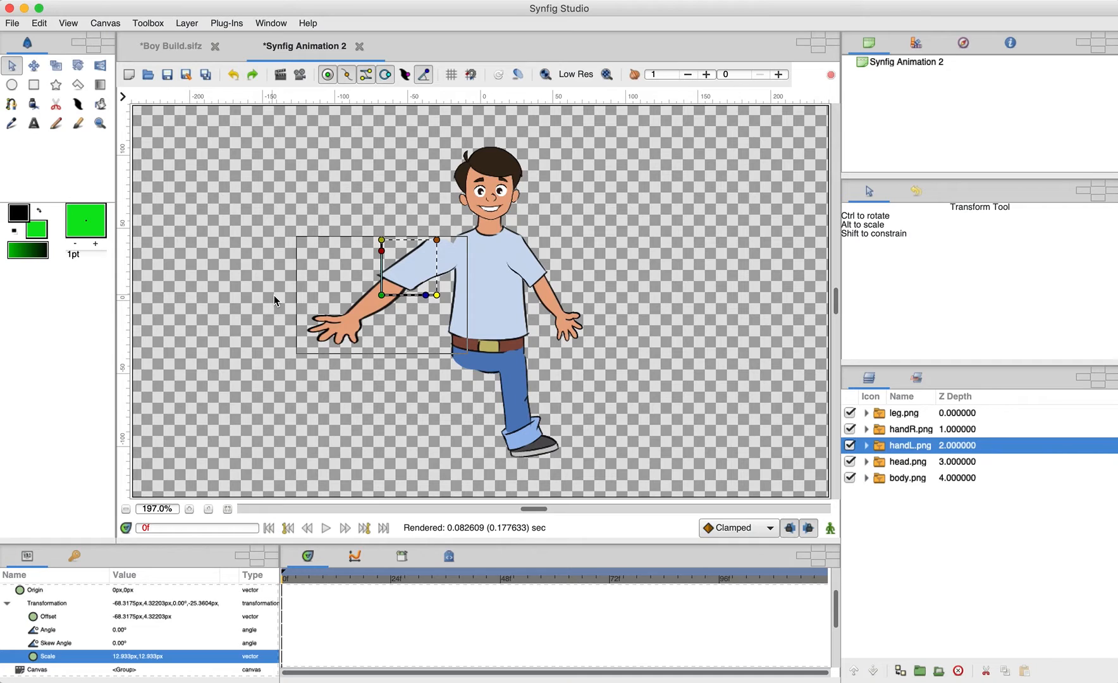
pyautogui.click(232, 75)
pyautogui.moveTo(438, 295); pyautogui.dragTo(335, 296)
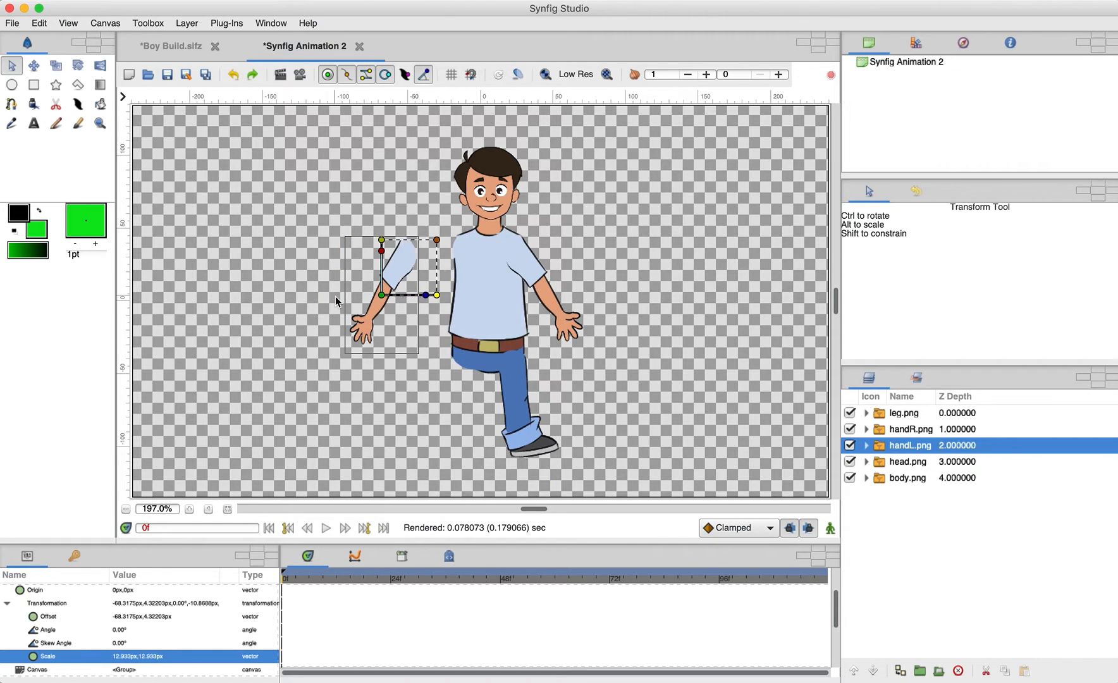
pyautogui.moveTo(437, 295)
pyautogui.mouseDown()
pyautogui.moveTo(397, 296)
pyautogui.moveTo(426, 295)
pyautogui.mouseUp()
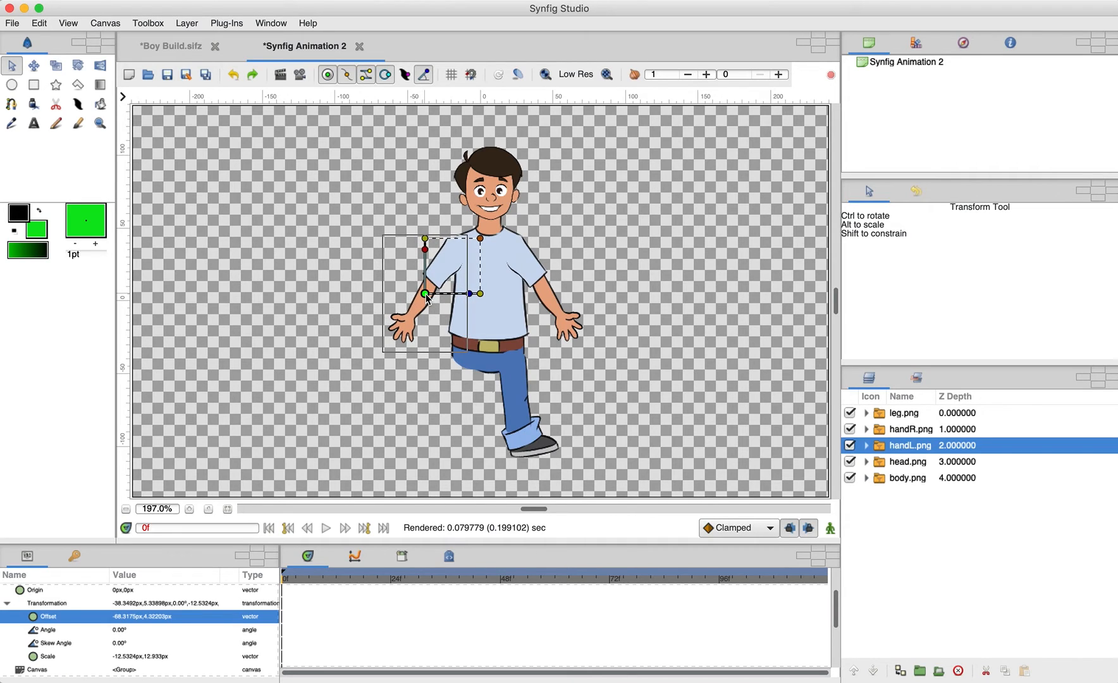
pyautogui.click(707, 236)
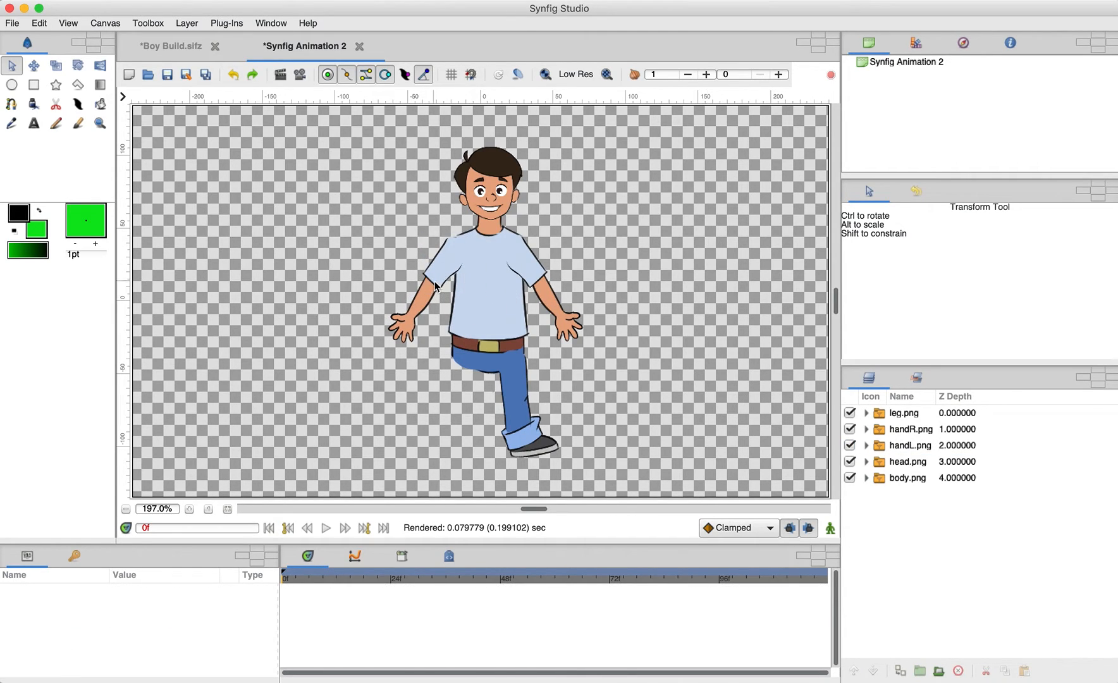
pyautogui.click(434, 282)
pyautogui.moveTo(424, 293); pyautogui.dragTo(431, 290)
pyautogui.click(704, 221)
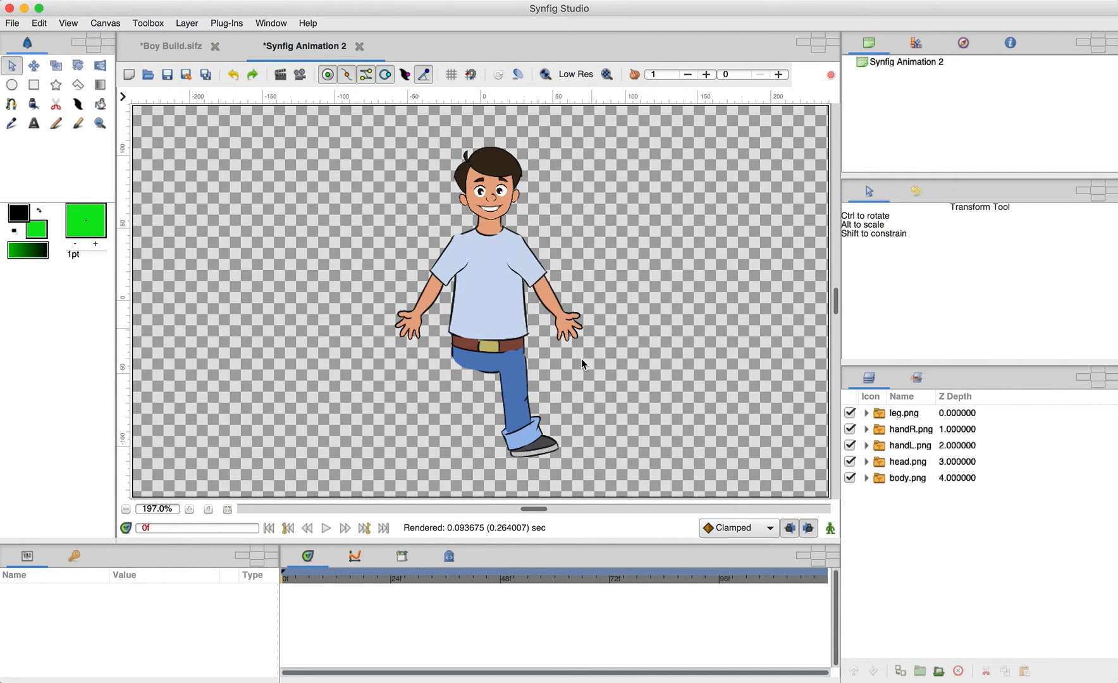
# Duplicate the leg.png layer and rename the copy legL.png
pyautogui.click(516, 404)
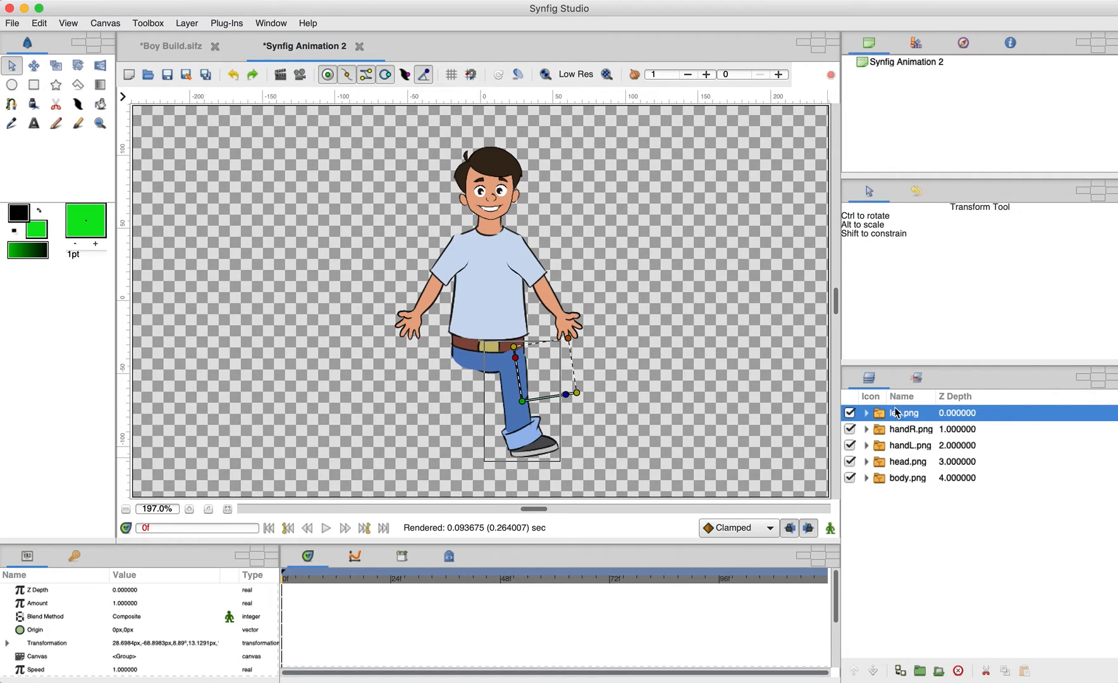
pyautogui.click(899, 671)
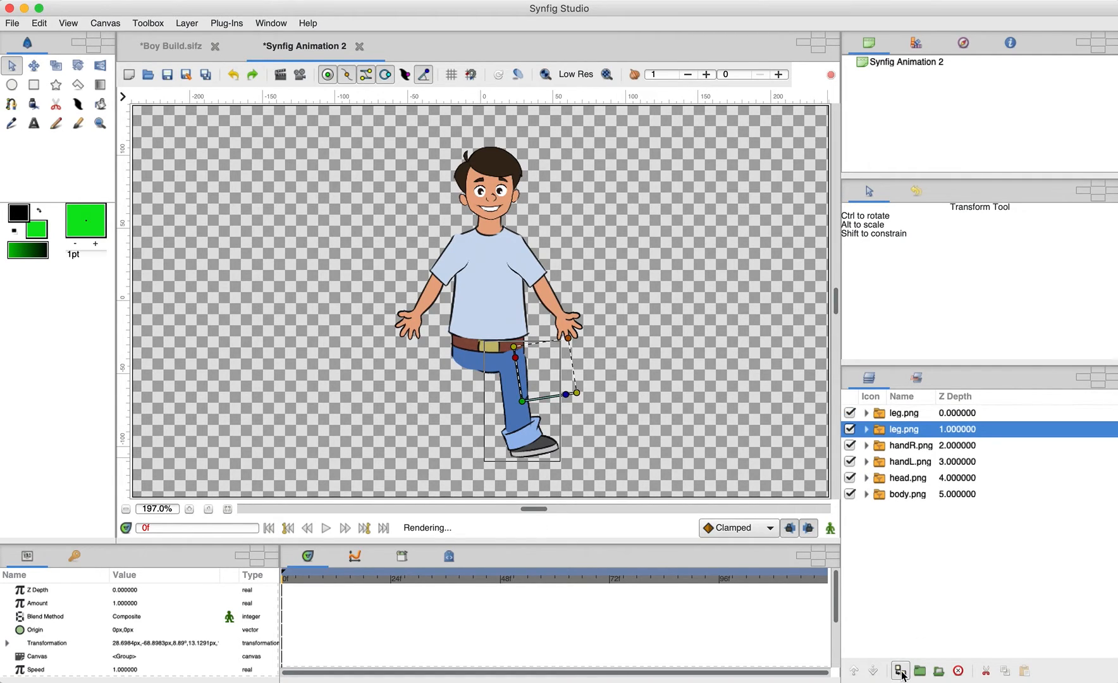
pyautogui.doubleClick(901, 430)
pyautogui.click(901, 430)
pyautogui.write('L')
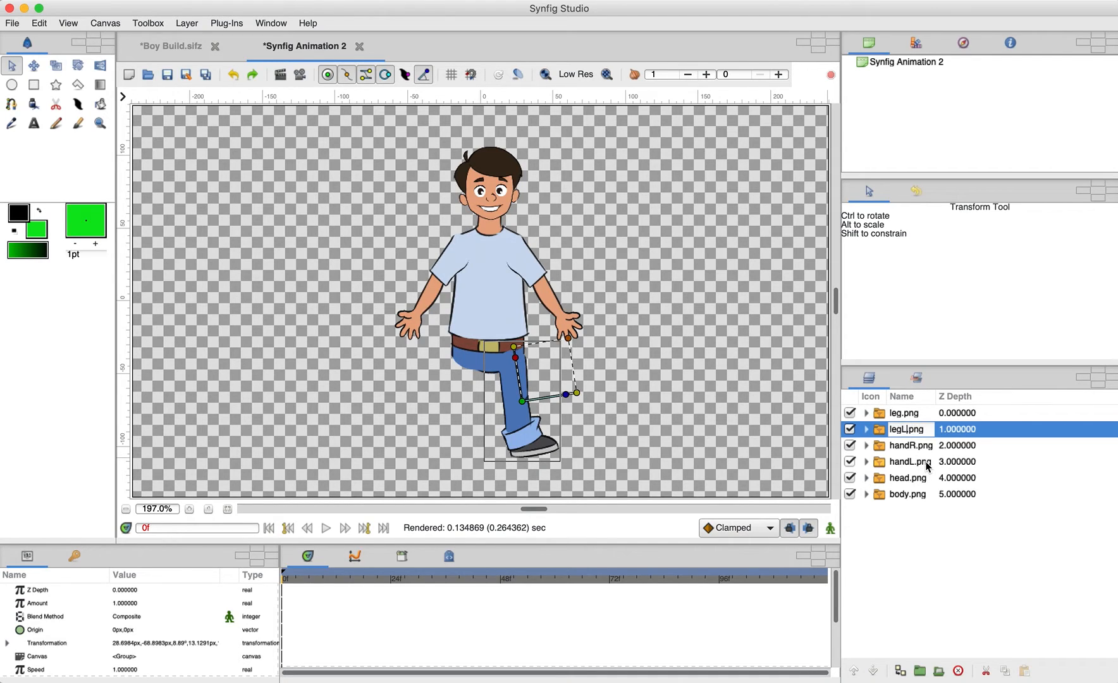
pyautogui.press('Return')
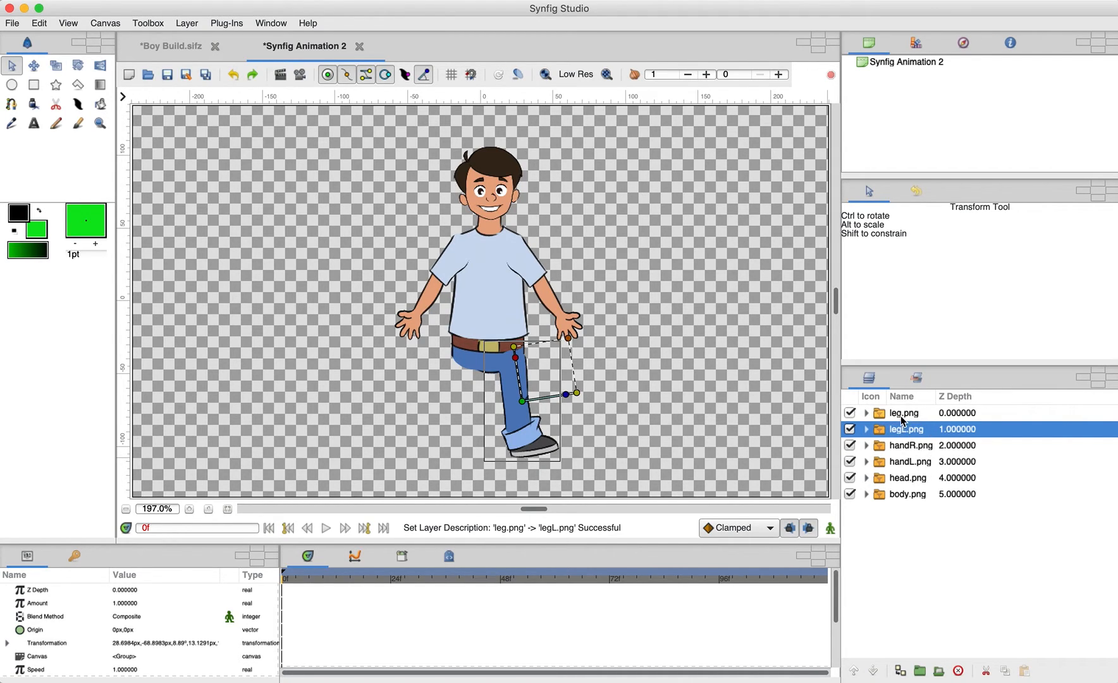
# Rename the original leg.png layer legR.png
pyautogui.click(902, 416)
pyautogui.click(901, 416)
pyautogui.click(902, 414)
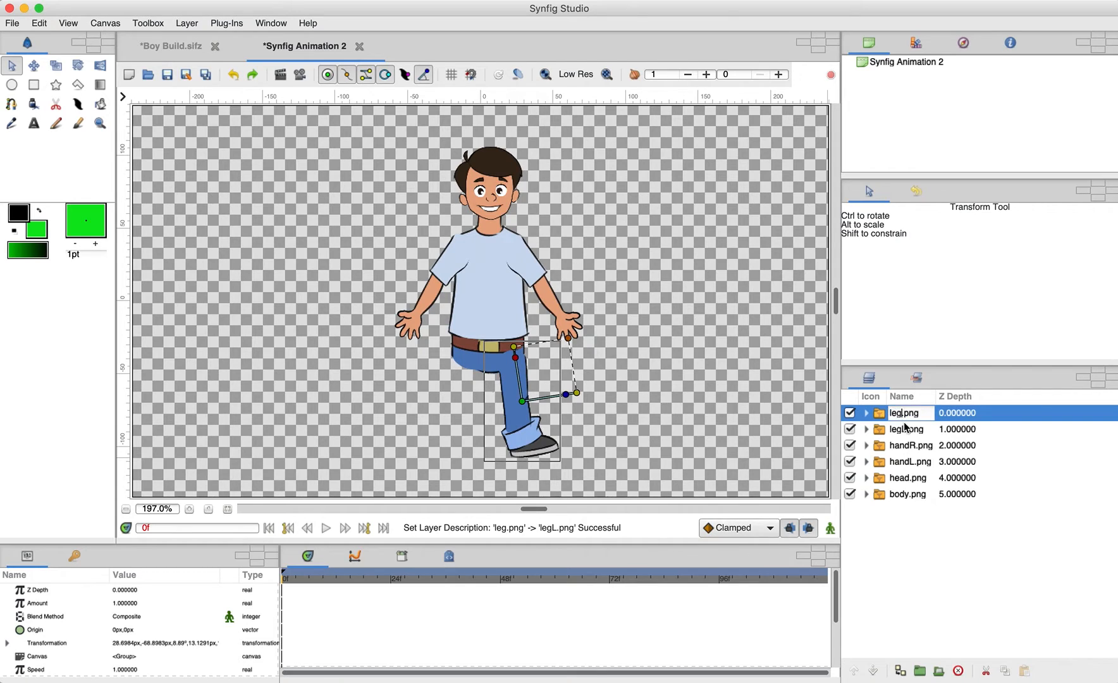
pyautogui.write('R')
pyautogui.press('Return')
# Mirror the legL.png leg to a horizontal scale of about -13 px, rotate it to about -4° and fit it to the hip at about -15 px, -71 px
pyautogui.click(888, 432)
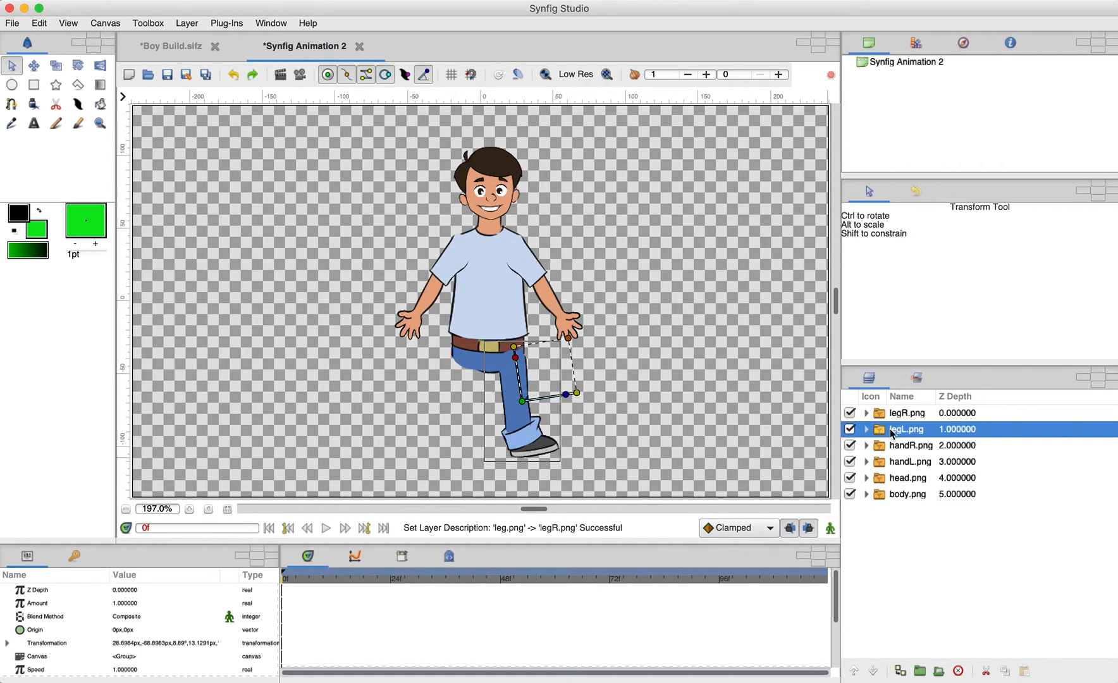
pyautogui.moveTo(522, 401); pyautogui.dragTo(391, 405)
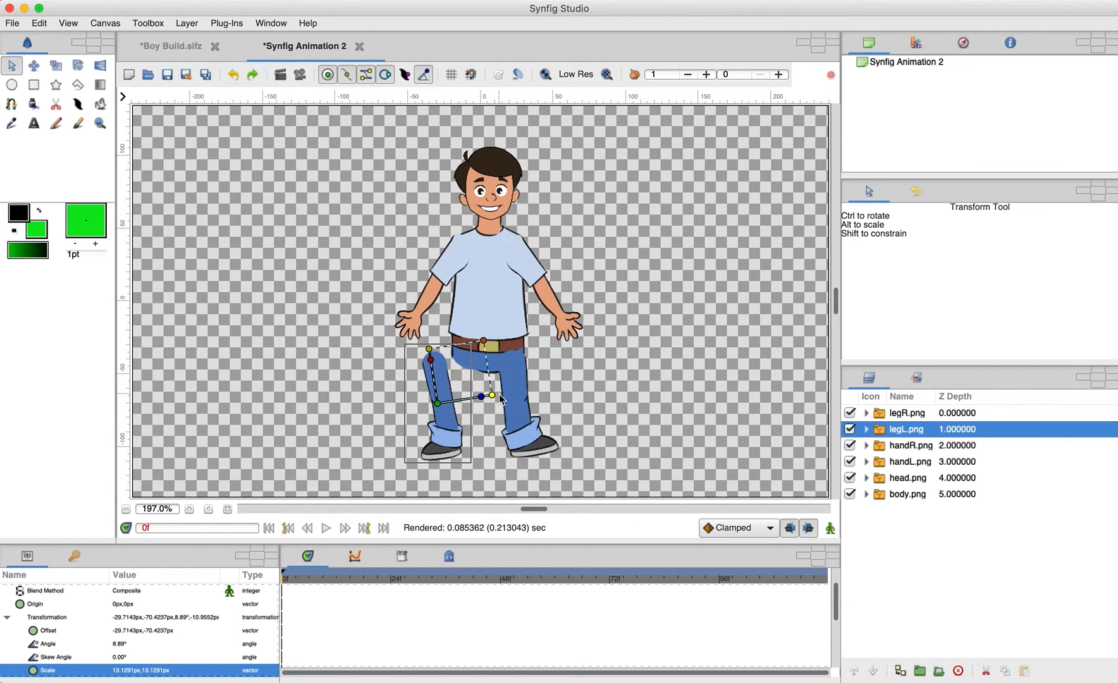
pyautogui.moveTo(492, 395); pyautogui.dragTo(501, 399)
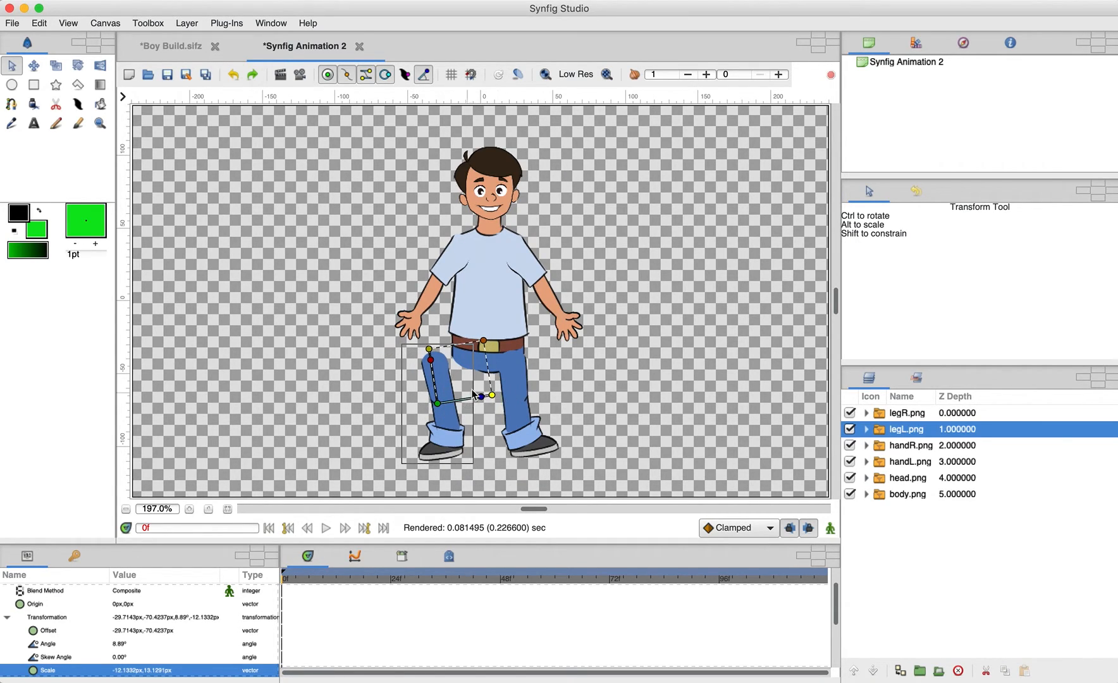
pyautogui.moveTo(481, 396); pyautogui.dragTo(459, 405)
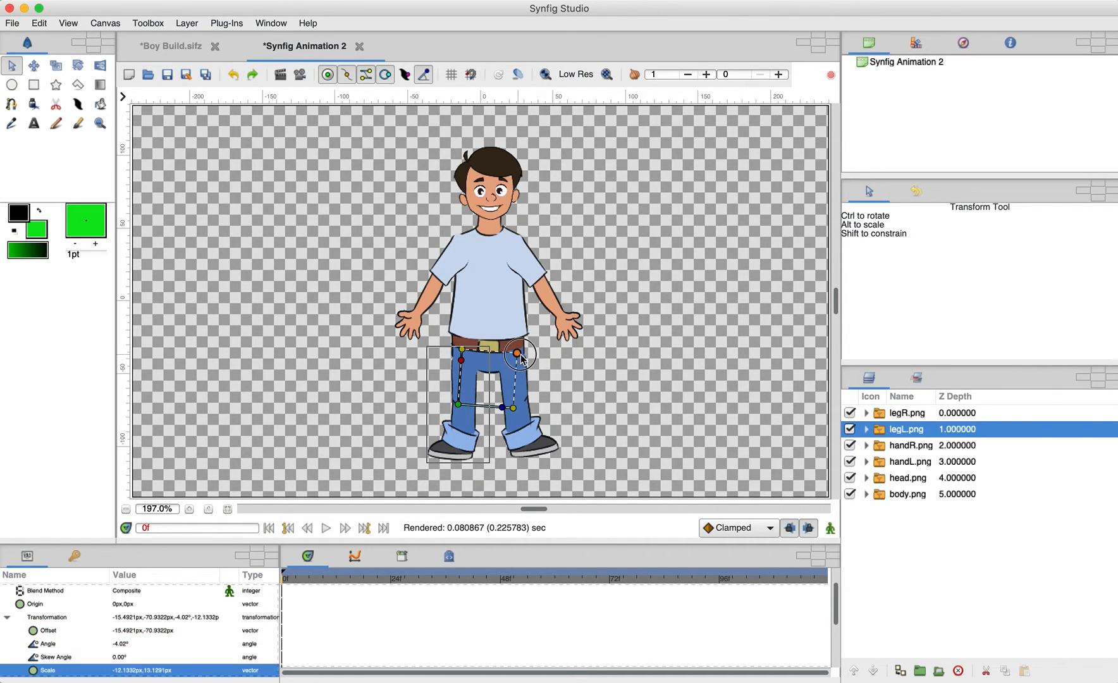
pyautogui.moveTo(522, 356); pyautogui.dragTo(524, 358)
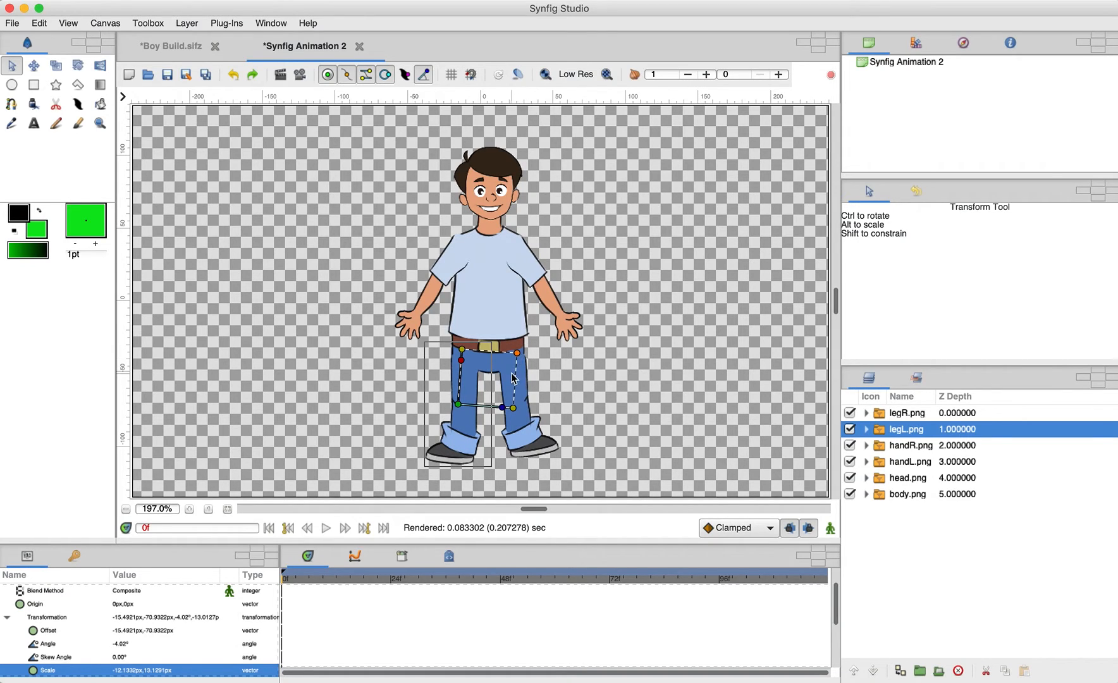
pyautogui.click(232, 75)
pyautogui.moveTo(512, 408); pyautogui.dragTo(460, 408)
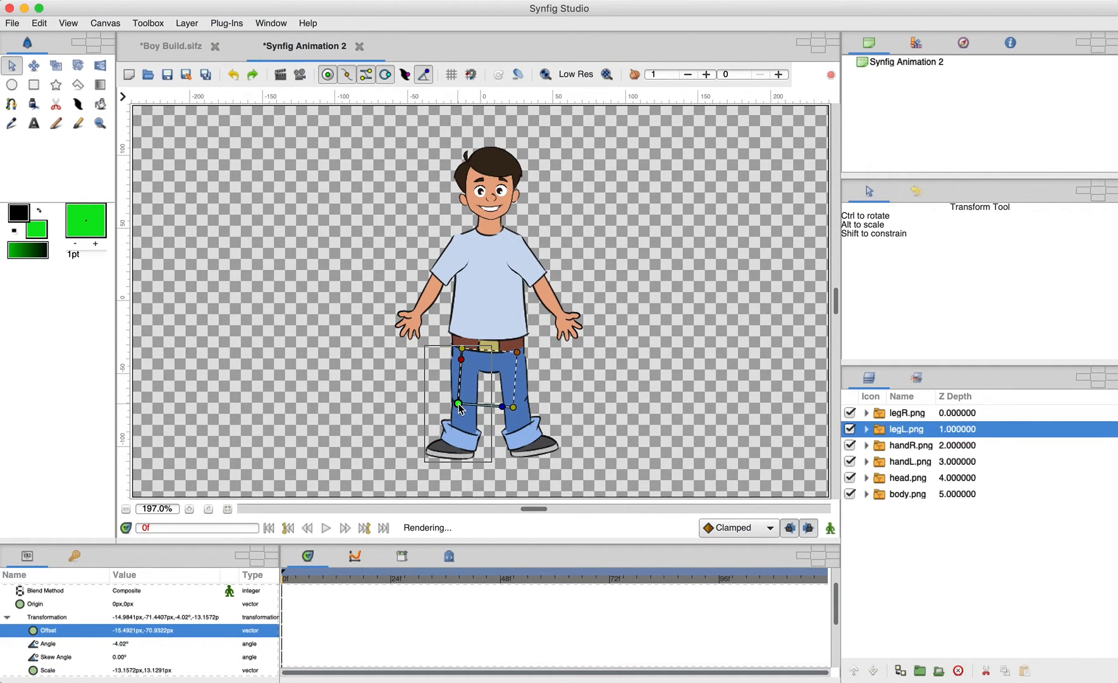
pyautogui.click(638, 355)
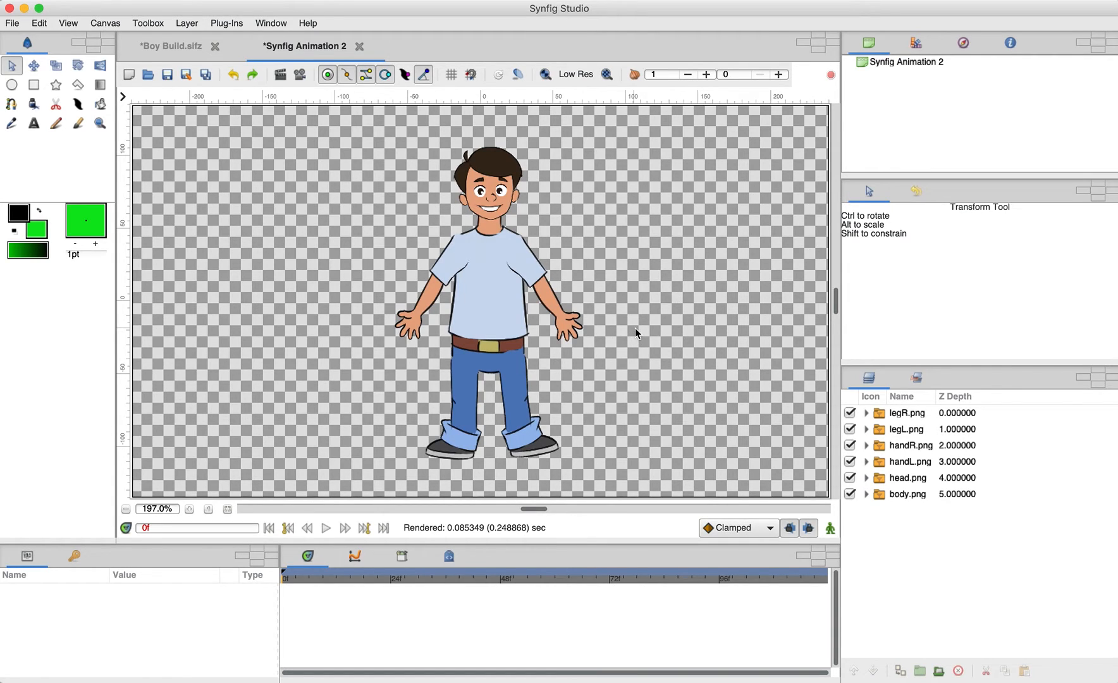
pyautogui.click(485, 323)
pyautogui.click(557, 305)
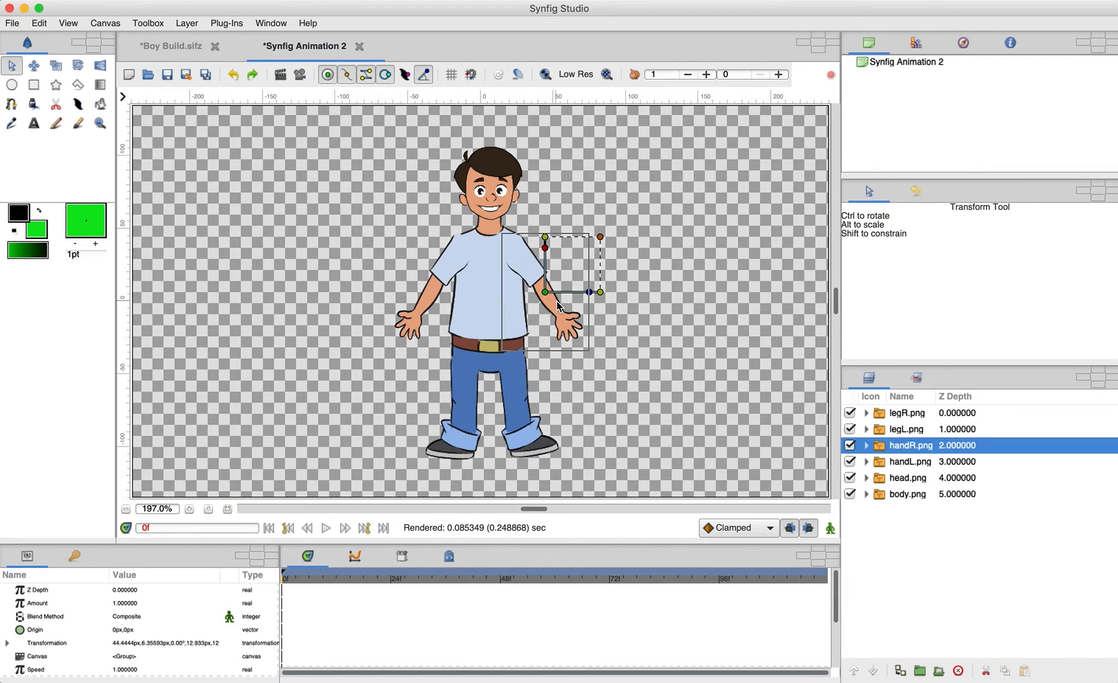
pyautogui.click(430, 300)
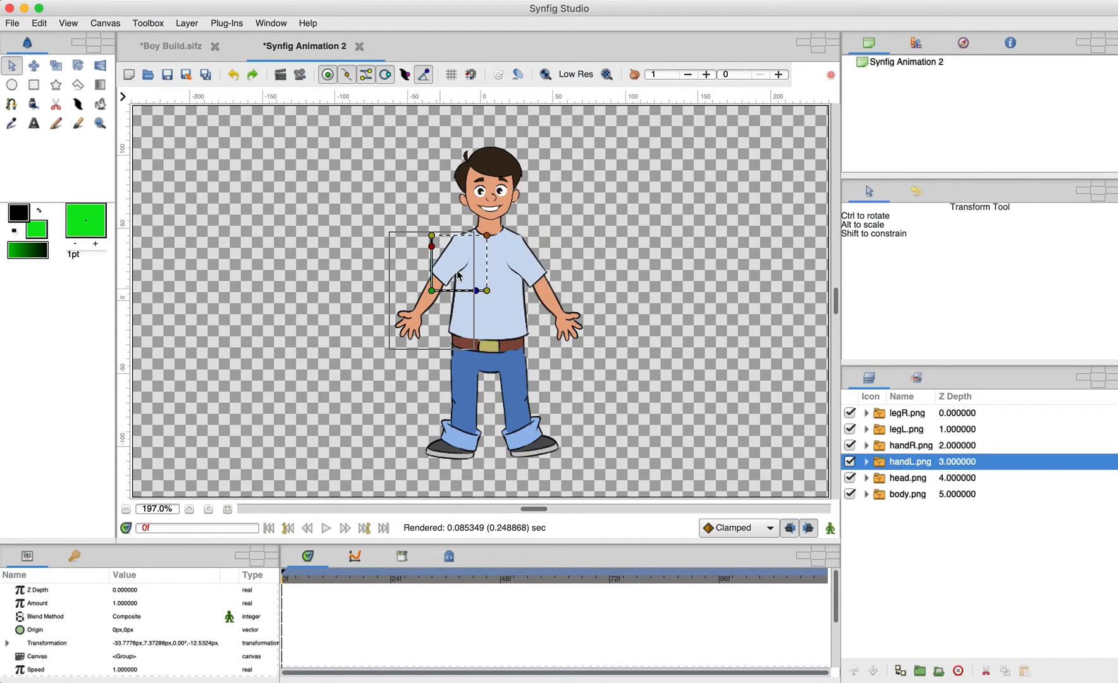
pyautogui.click(496, 178)
pyautogui.click(625, 229)
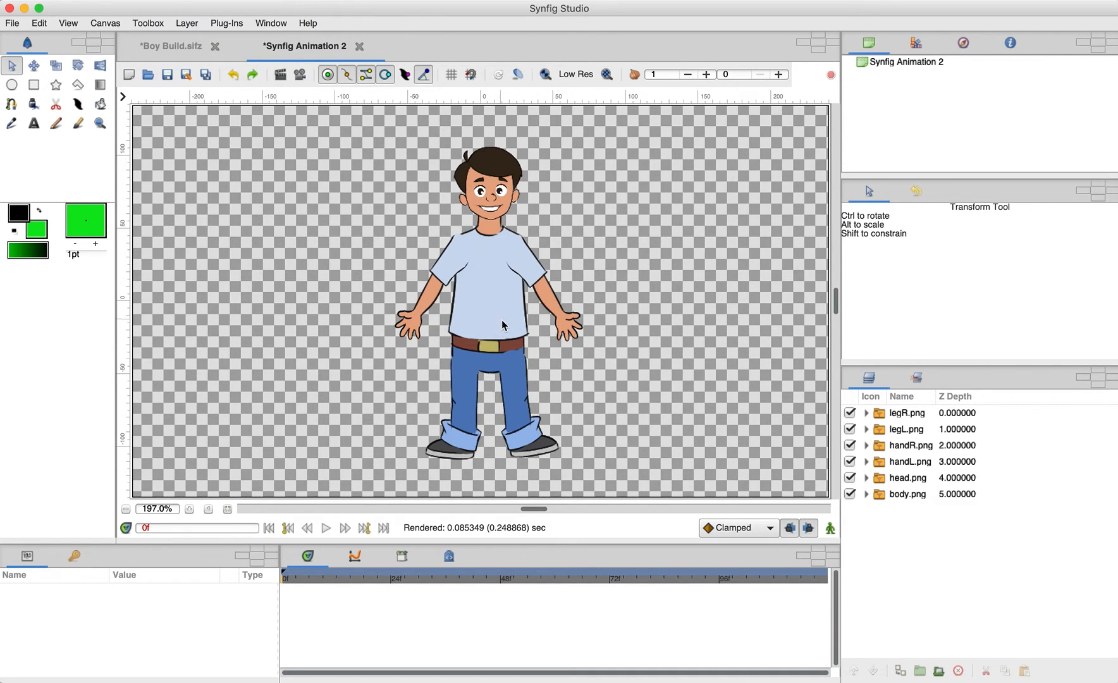
# Try rotating the handL.png arm around its current pivot to about -35°, and return it to about -1°
pyautogui.click(437, 277)
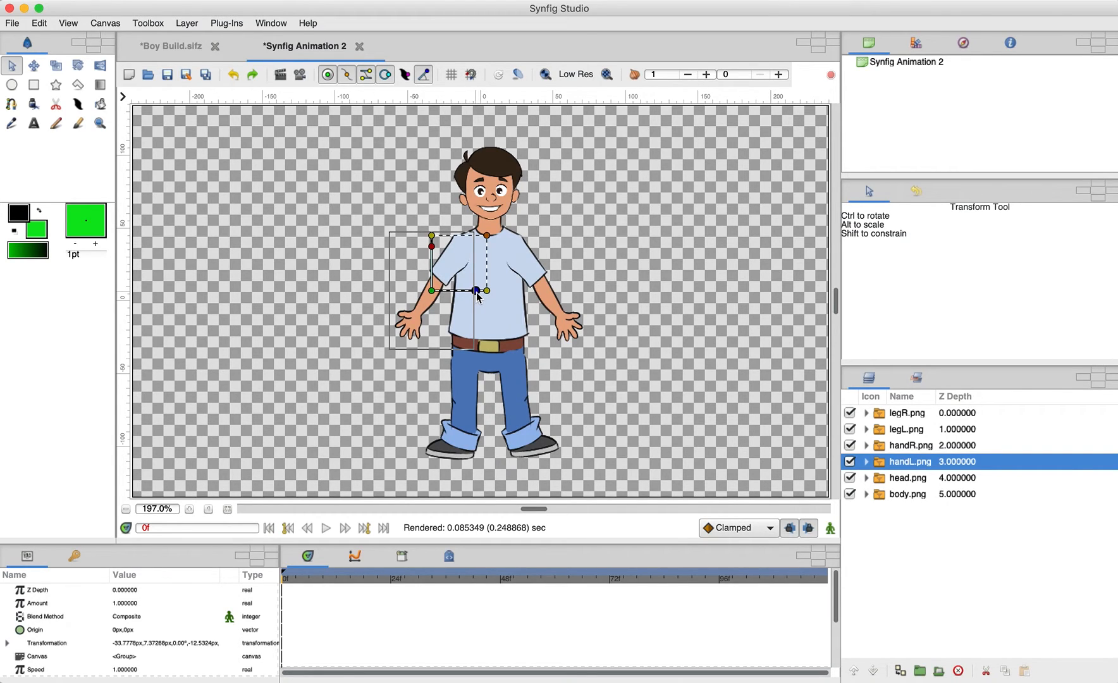
pyautogui.moveTo(476, 291); pyautogui.dragTo(469, 318)
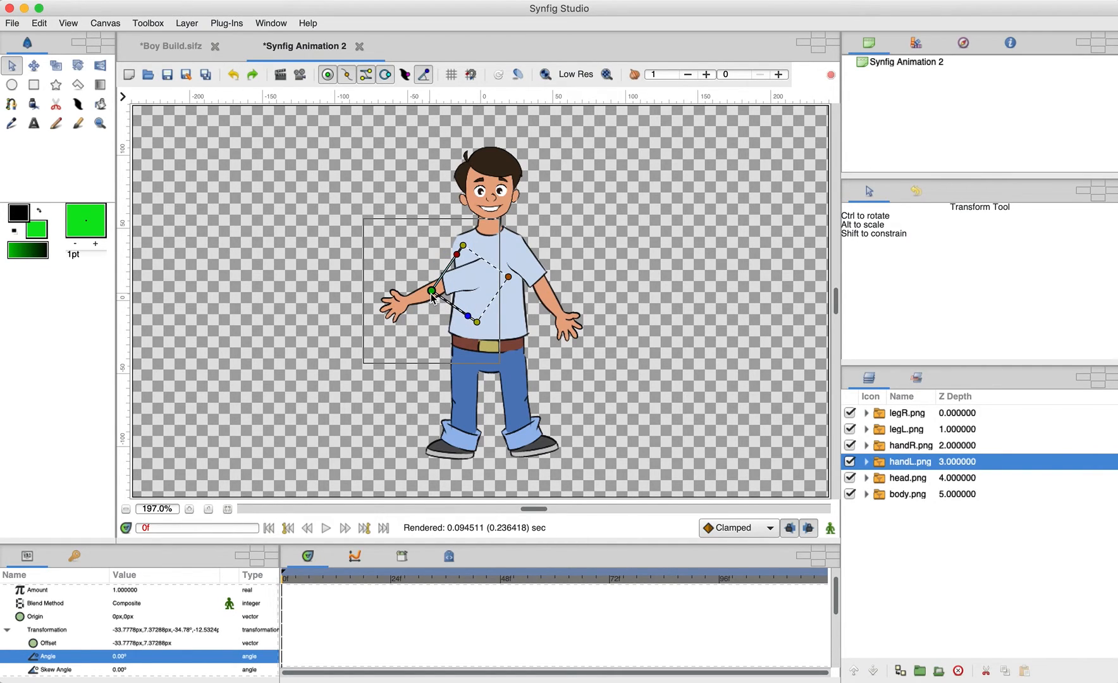
pyautogui.moveTo(468, 315); pyautogui.dragTo(478, 294)
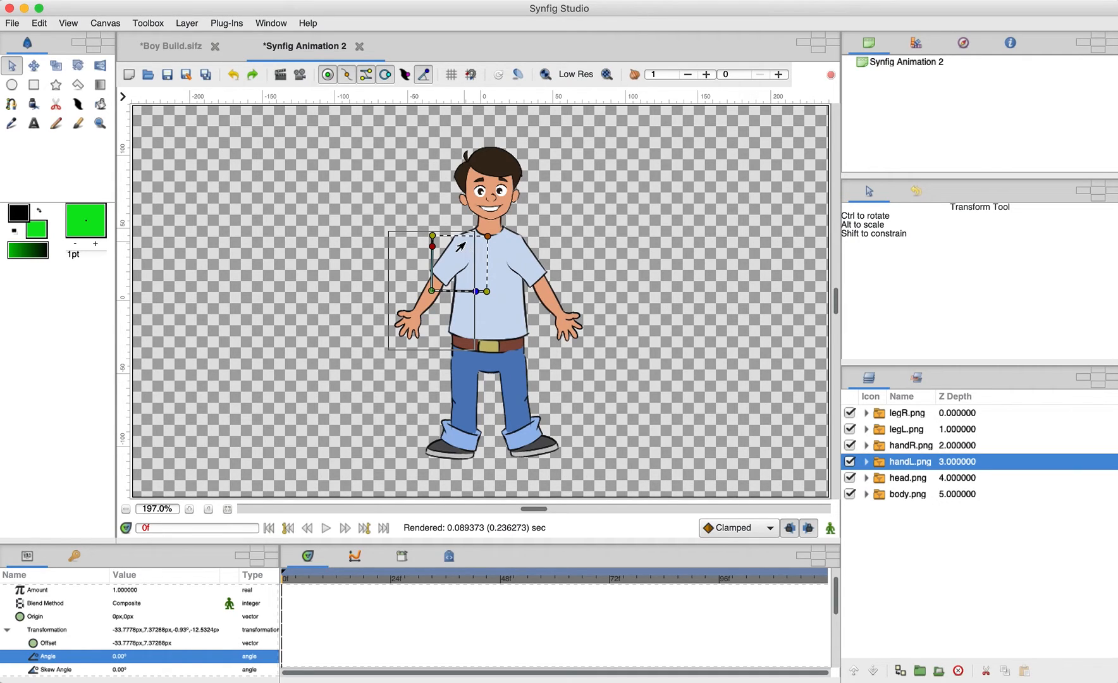
# Move the handL.png arm's pivot to the shoulder at about -12 px, 36 px and rotate the arm to about 2.5°
pyautogui.moveTo(432, 290); pyautogui.dragTo(510, 253)
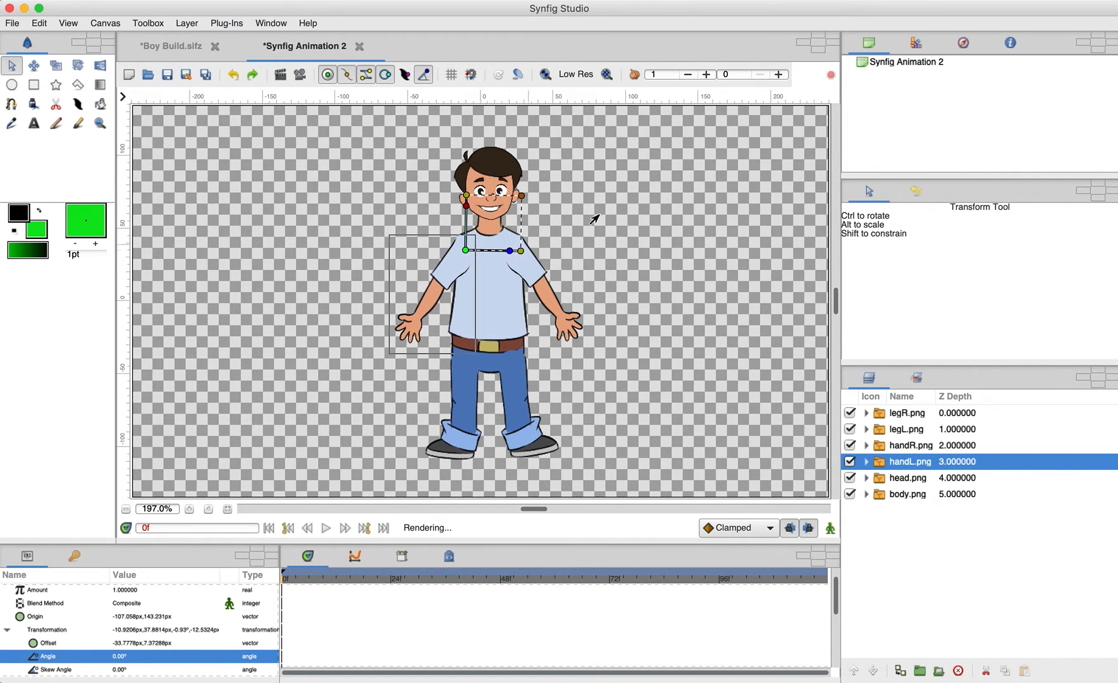
pyautogui.click(352, 251)
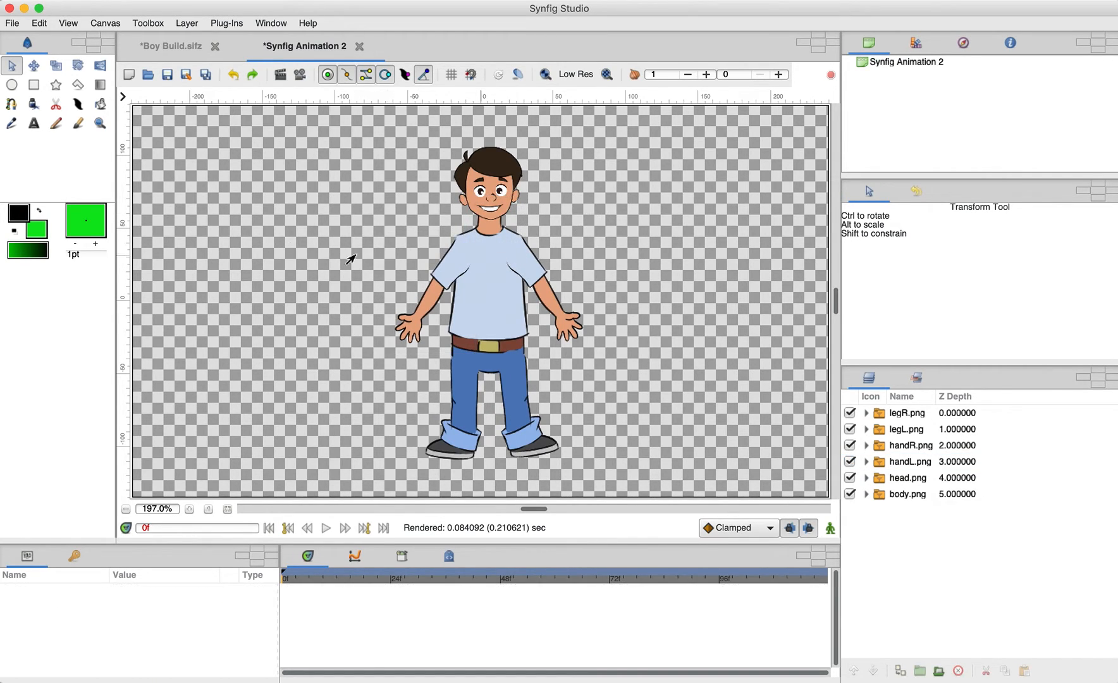
pyautogui.click(901, 429)
pyautogui.click(910, 461)
pyautogui.moveTo(509, 251)
pyautogui.mouseDown()
pyautogui.moveTo(499, 282)
pyautogui.moveTo(472, 278)
pyautogui.moveTo(462, 250)
pyautogui.moveTo(509, 271)
pyautogui.moveTo(501, 265)
pyautogui.moveTo(491, 284)
pyautogui.moveTo(508, 252)
pyautogui.mouseUp()
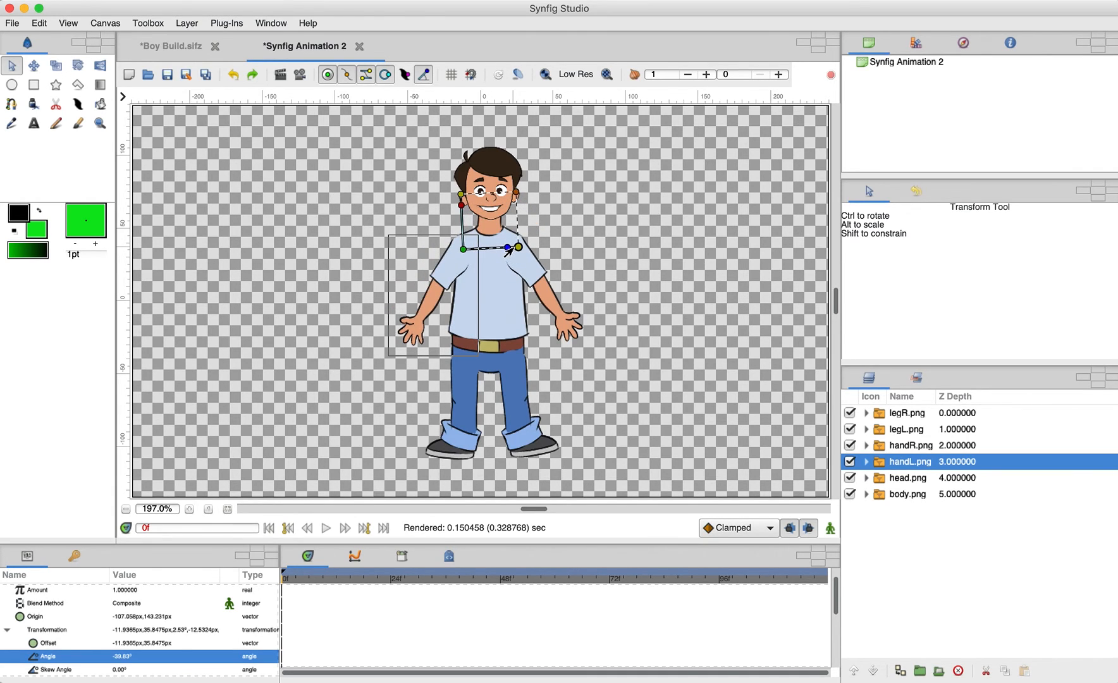
# Move the handR.png arm's pivot to the shoulder at about 21 px, 37 px and rotate the arm to about -1°
pyautogui.click(544, 306)
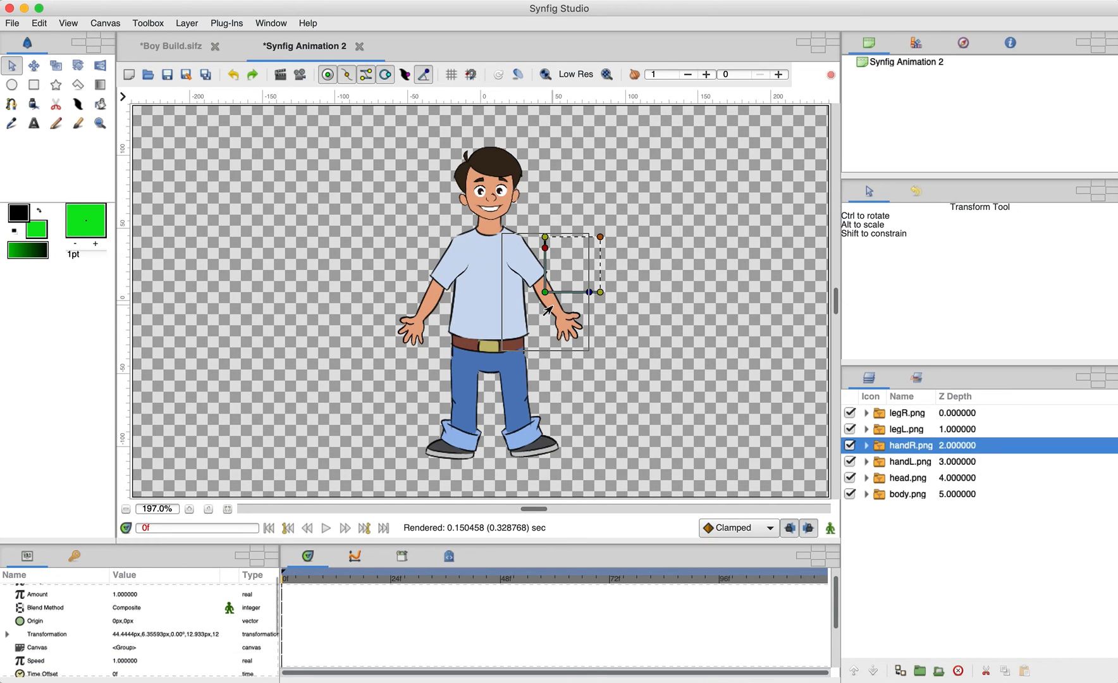
pyautogui.moveTo(546, 293); pyautogui.dragTo(514, 247)
pyautogui.click(668, 265)
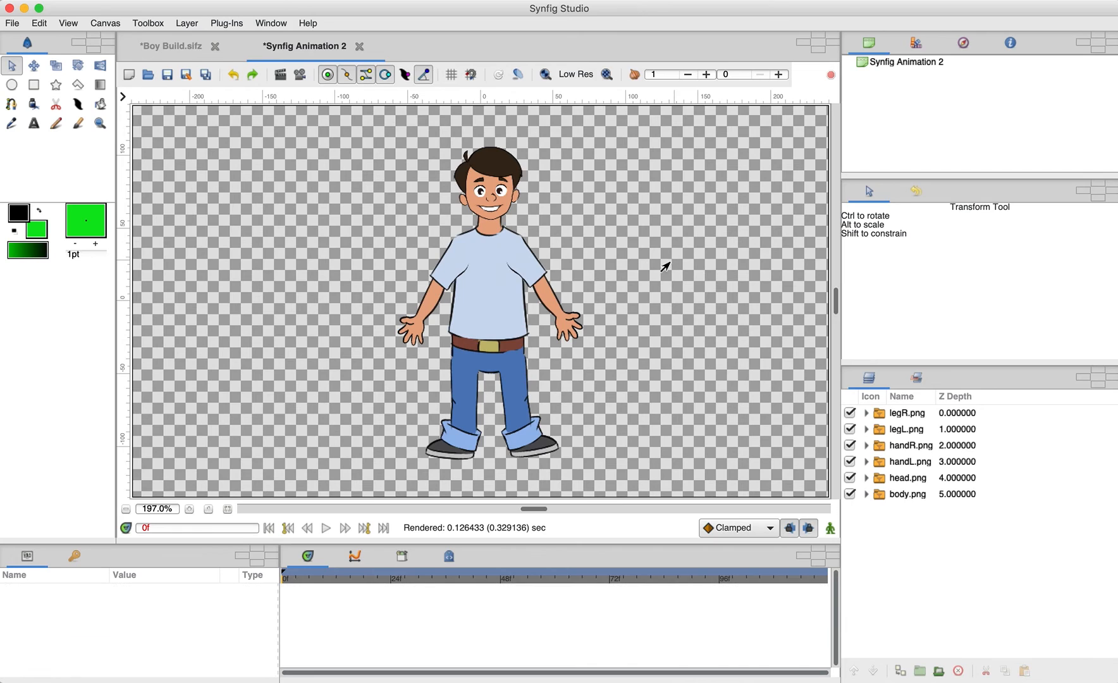
pyautogui.click(522, 270)
pyautogui.click(551, 259)
pyautogui.moveTo(548, 266)
pyautogui.mouseDown()
pyautogui.moveTo(560, 239)
pyautogui.moveTo(553, 251)
pyautogui.mouseUp()
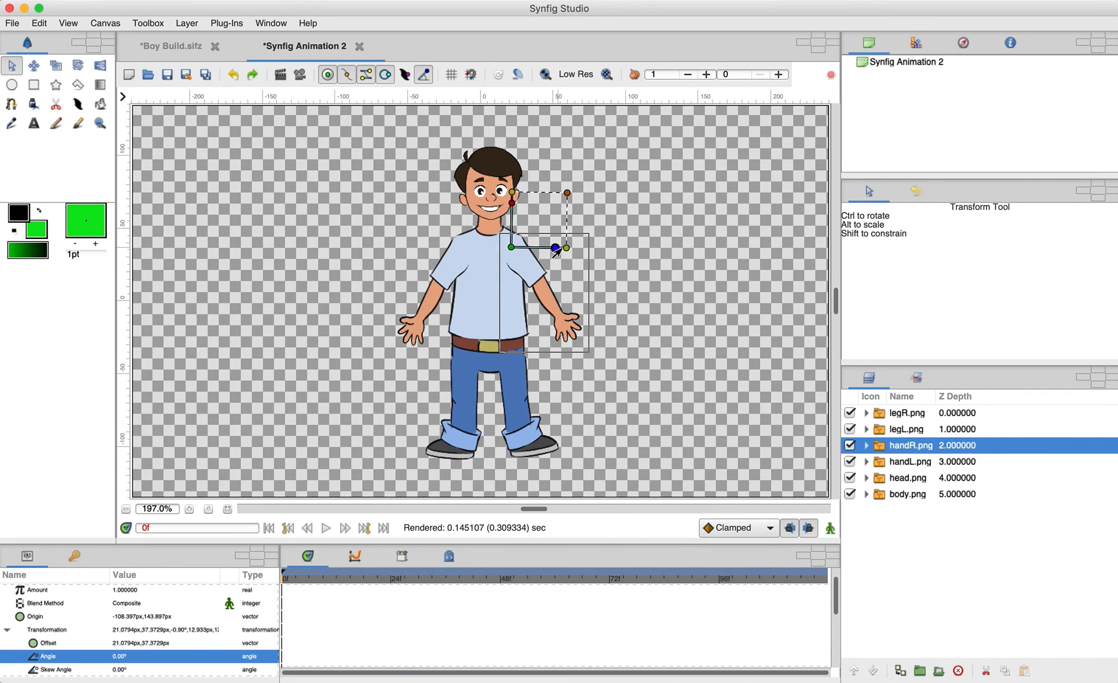
pyautogui.click(602, 246)
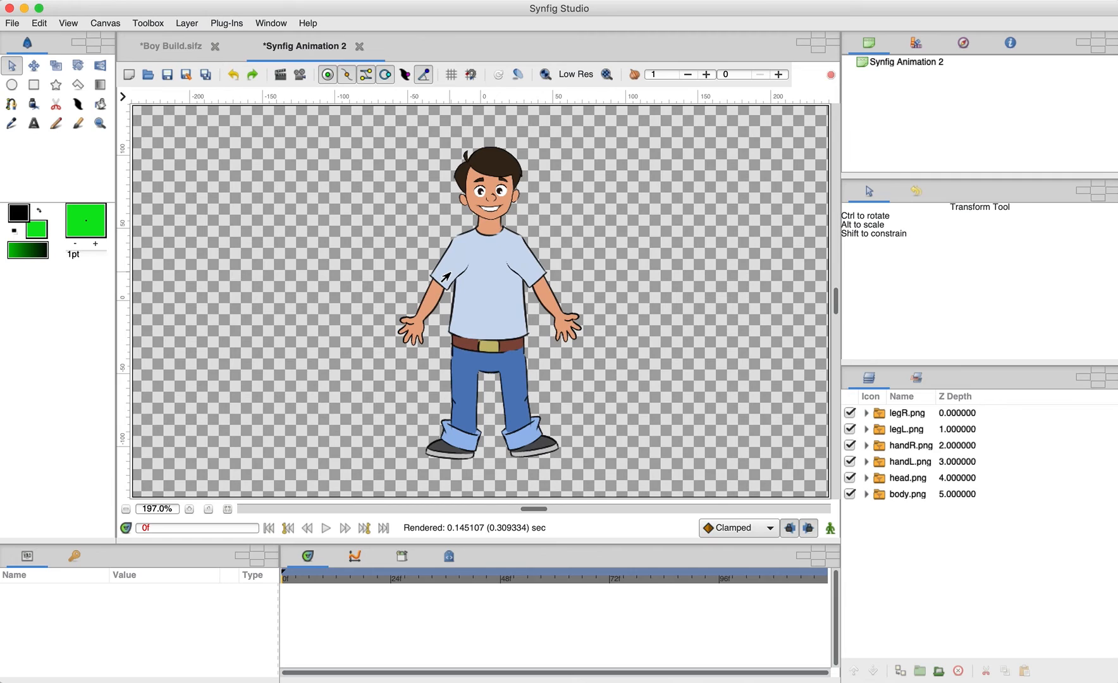
pyautogui.click(482, 298)
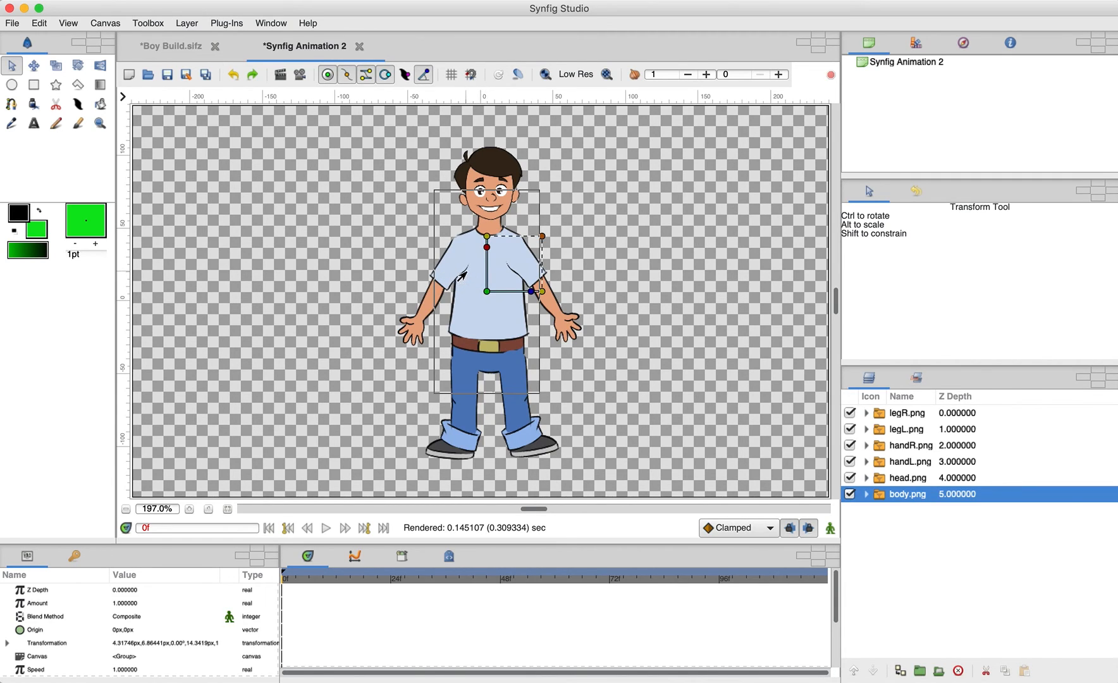
pyautogui.click(681, 229)
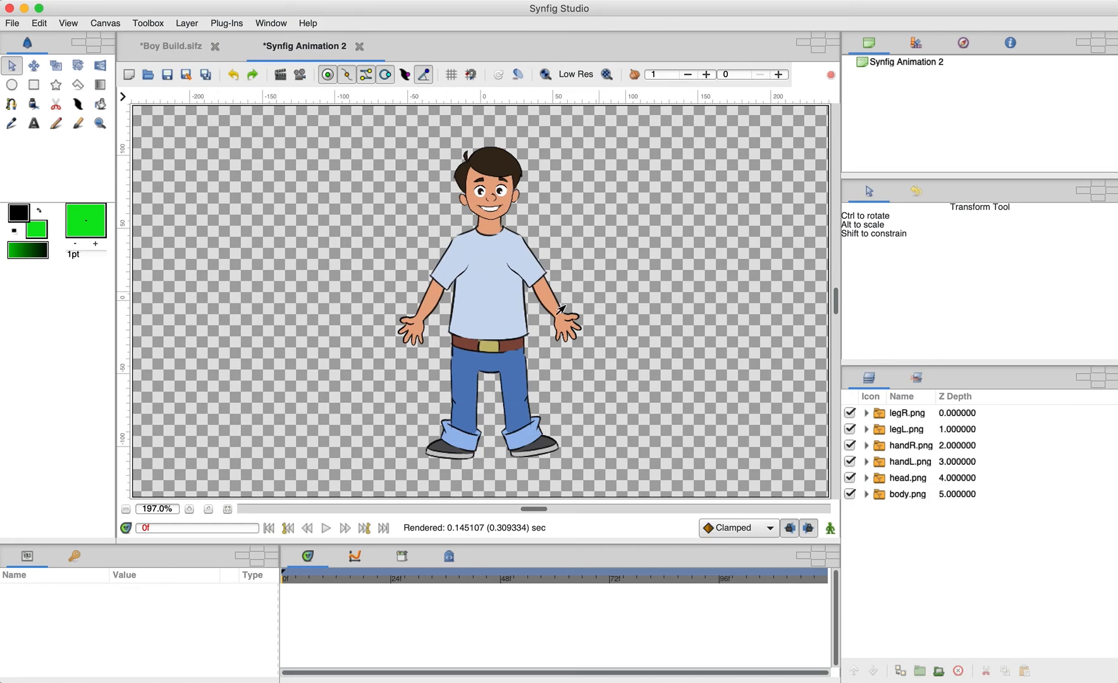
# Swing the handR.png arm up around its shoulder pivot to about 44°, and lower it back beside the body
pyautogui.click(513, 279)
pyautogui.moveTo(552, 246); pyautogui.dragTo(551, 209)
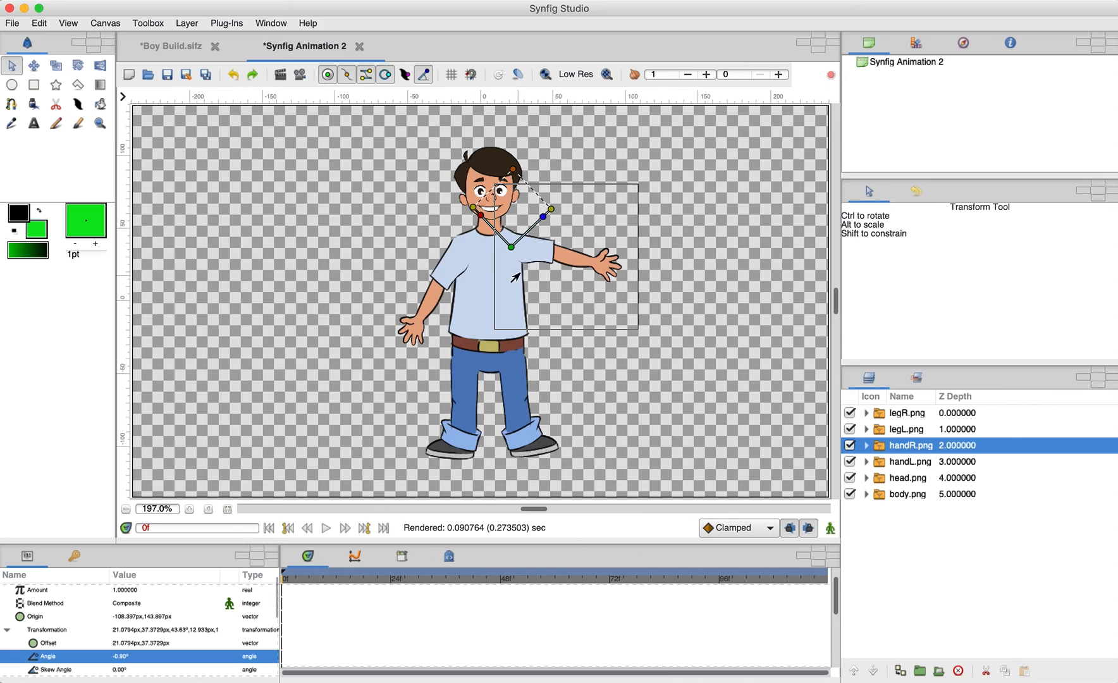
pyautogui.moveTo(544, 217); pyautogui.dragTo(552, 250)
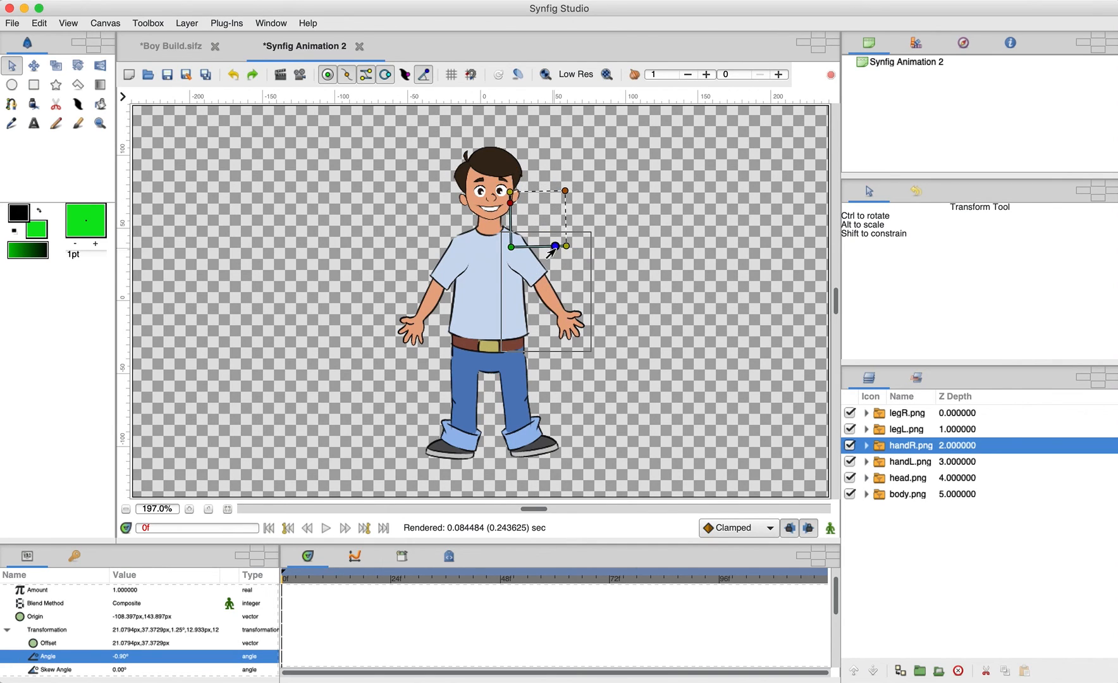
# Raise the body.png layer in the stacking order until it sits directly beneath legR.png in the layer list
pyautogui.click(463, 320)
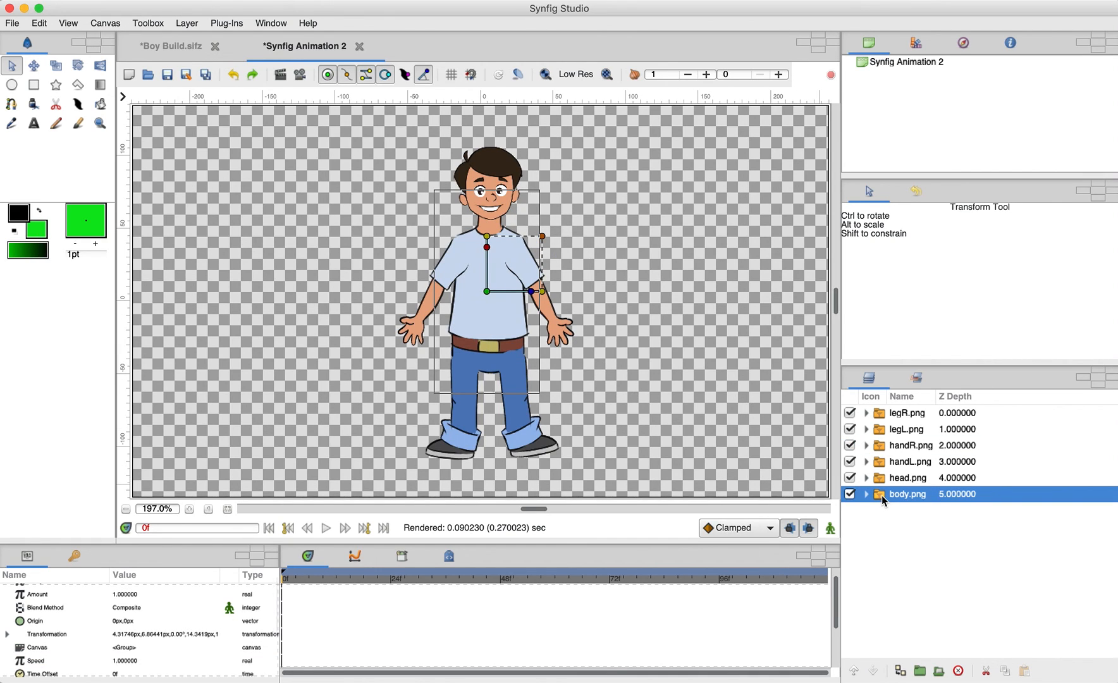
pyautogui.click(853, 670)
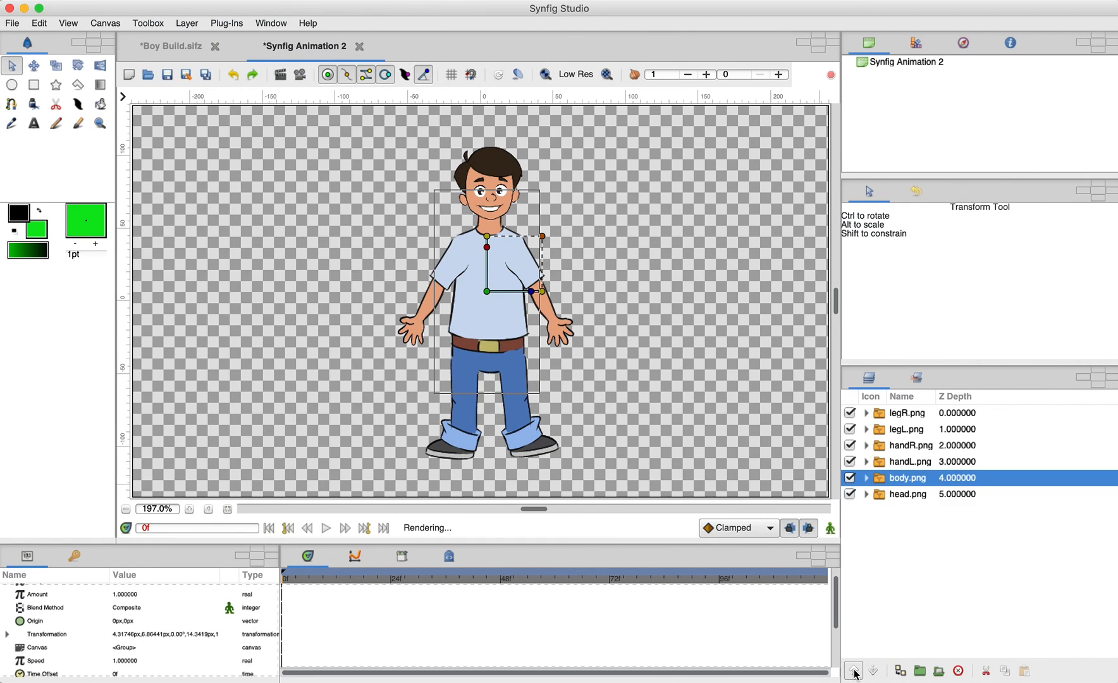
pyautogui.click(854, 670)
pyautogui.click(853, 670)
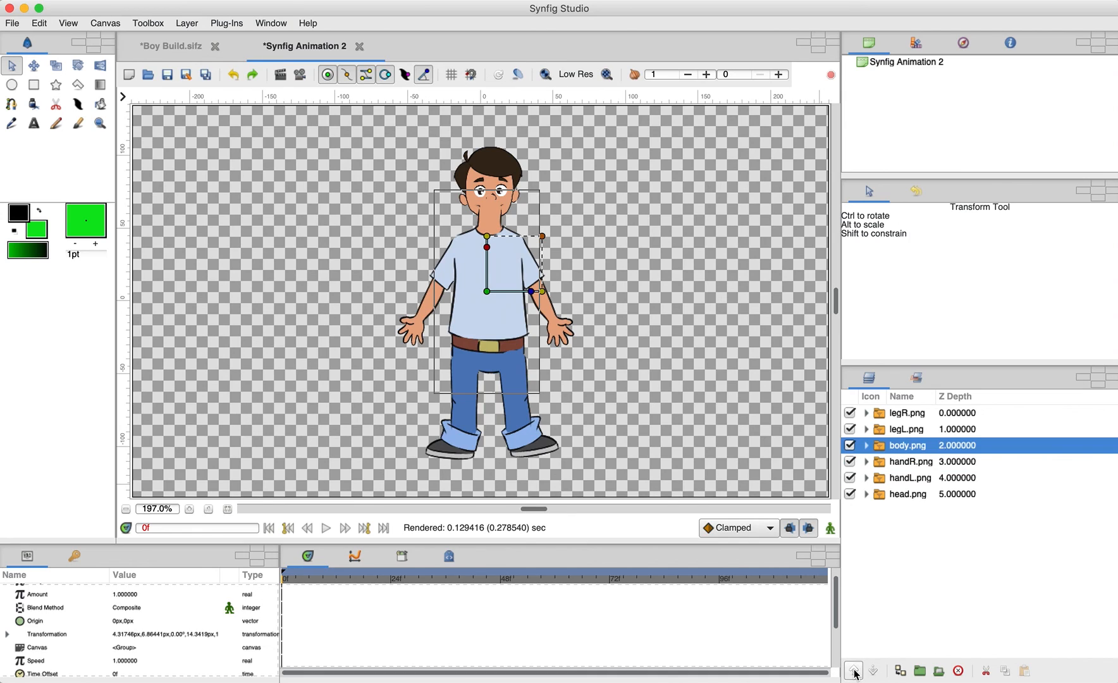
pyautogui.click(853, 670)
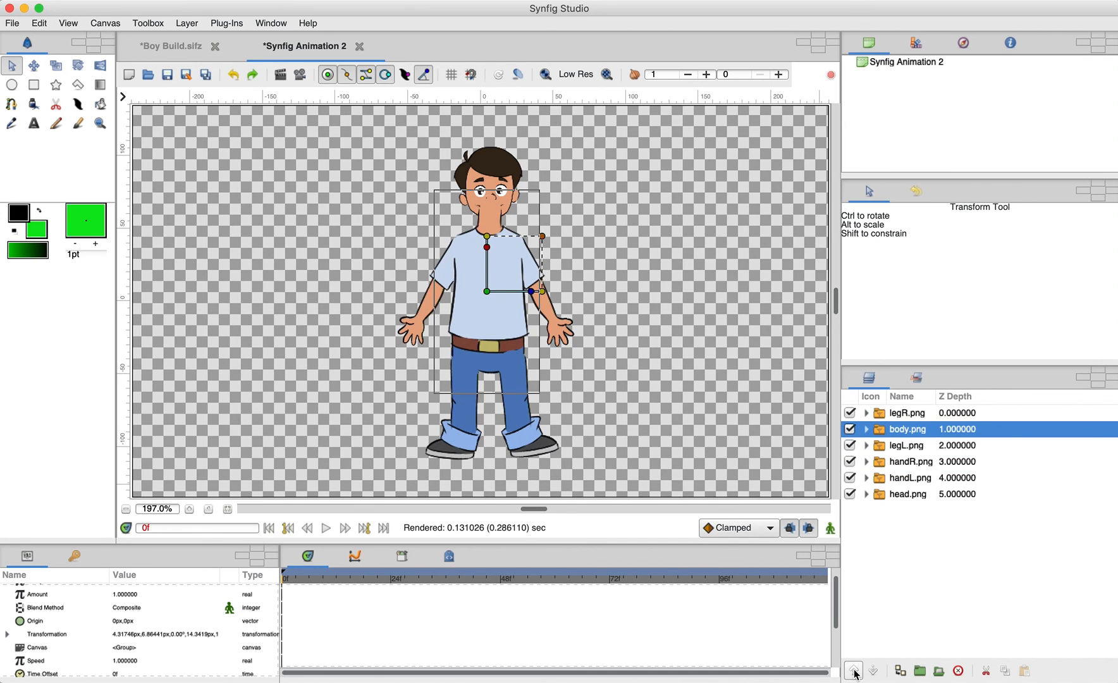
# Raise the head.png layer in the stacking order
pyautogui.click(895, 496)
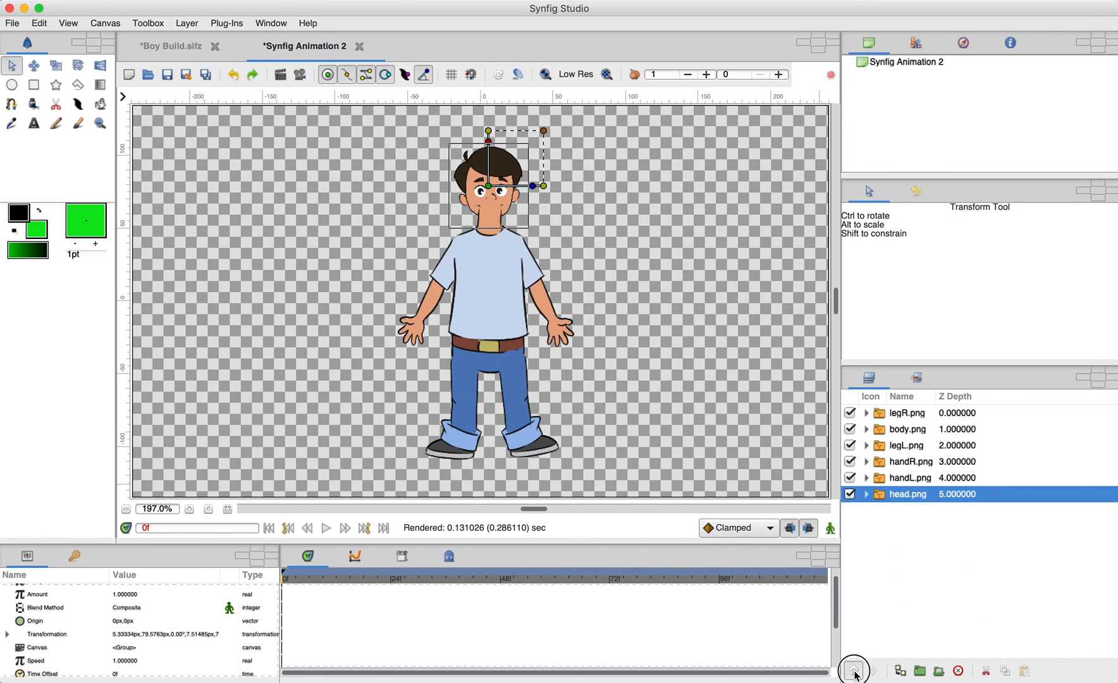